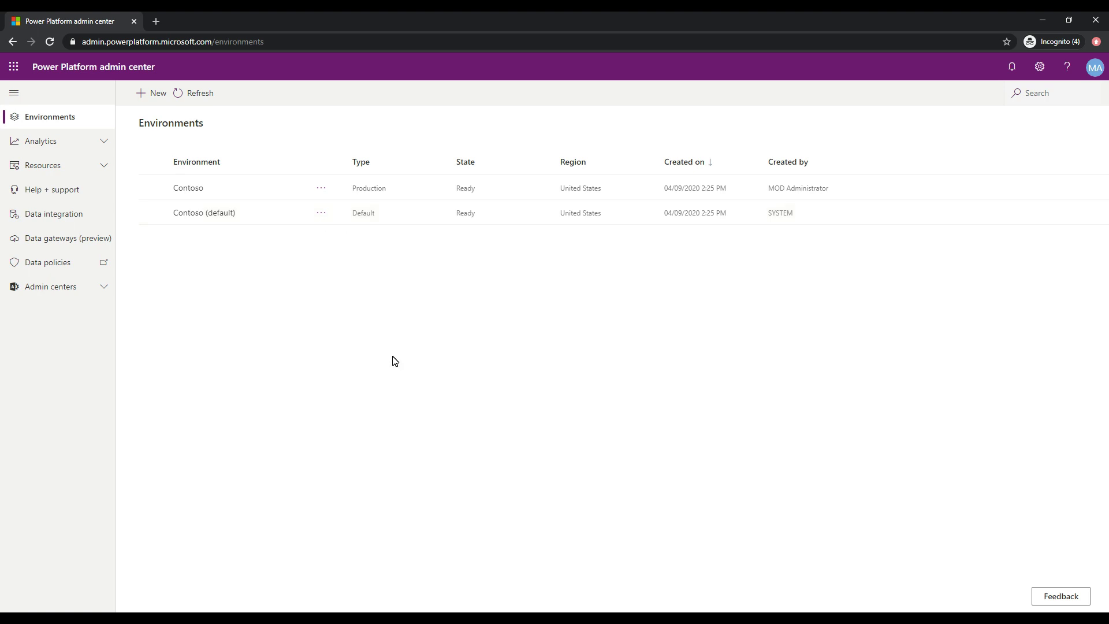
{"action": "left_click", "coordinate": [153, 98]}
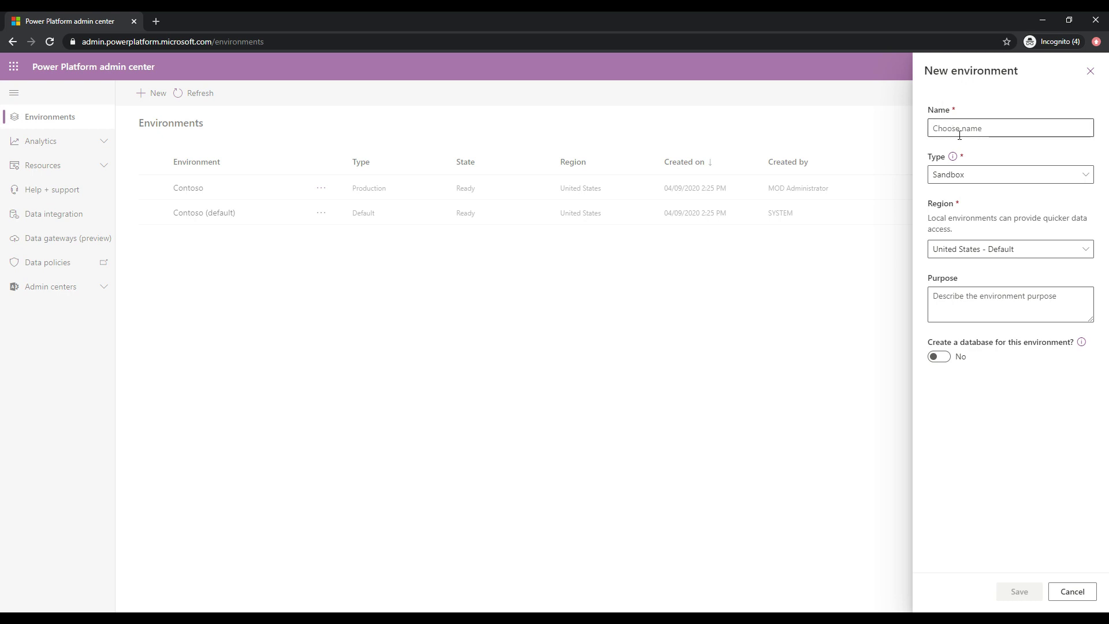
{"action": "left_click", "coordinate": [1089, 179]}
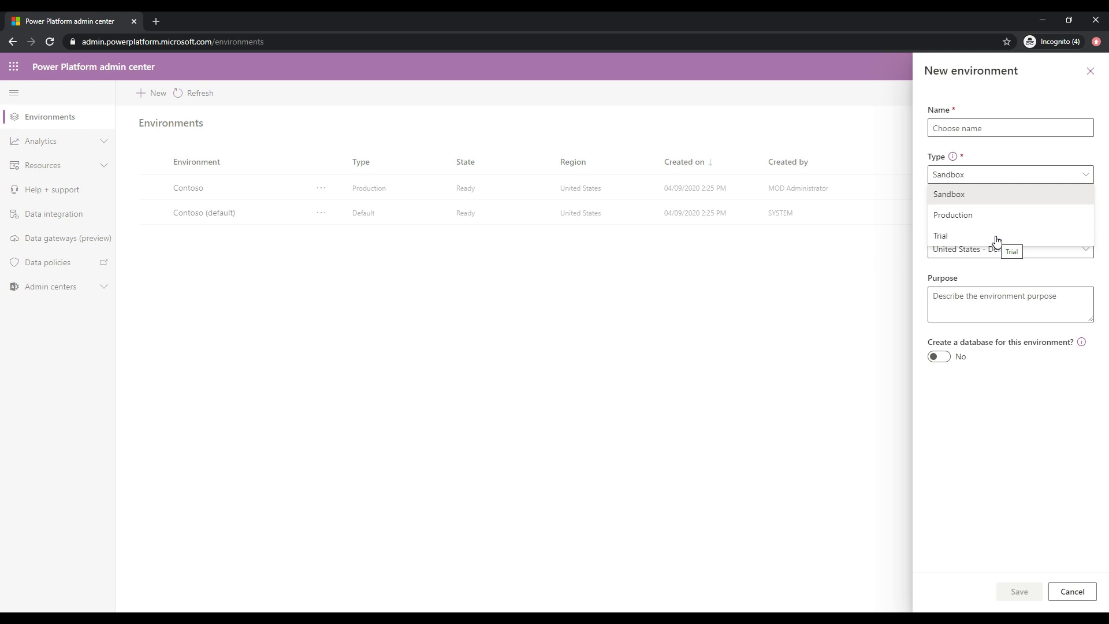
{"action": "left_click", "coordinate": [1008, 167]}
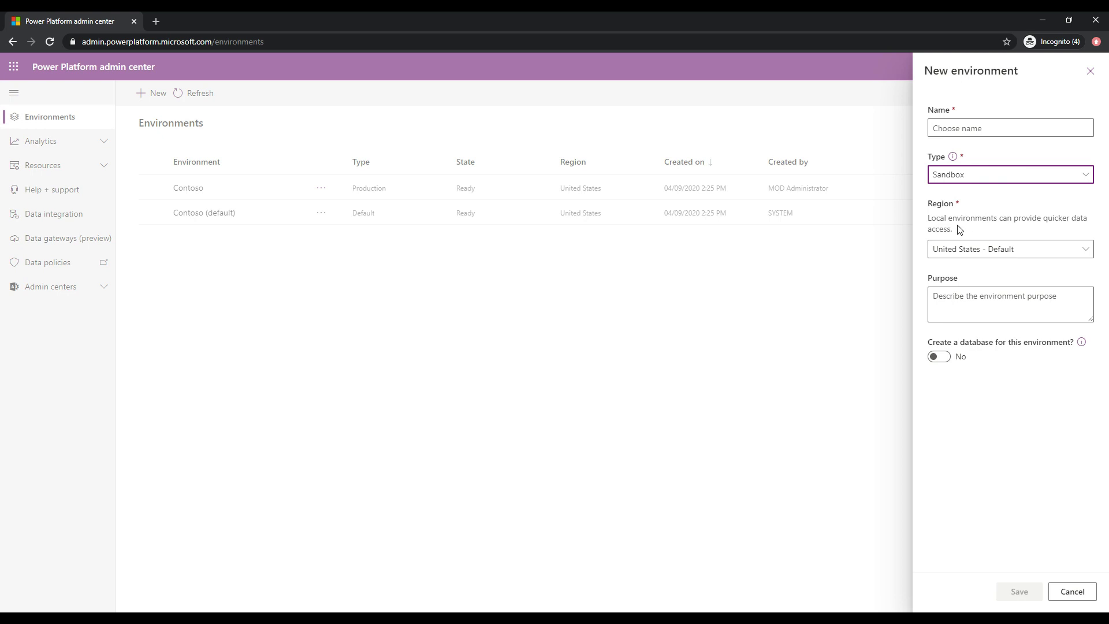
{"action": "left_click", "coordinate": [1085, 252]}
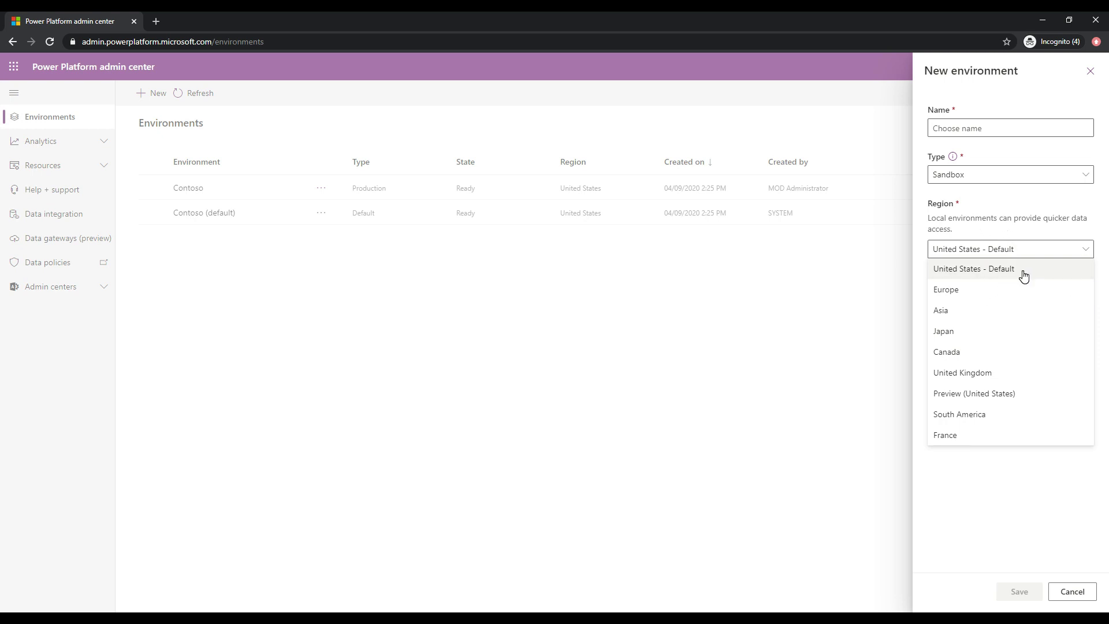
{"action": "left_click", "coordinate": [1010, 253]}
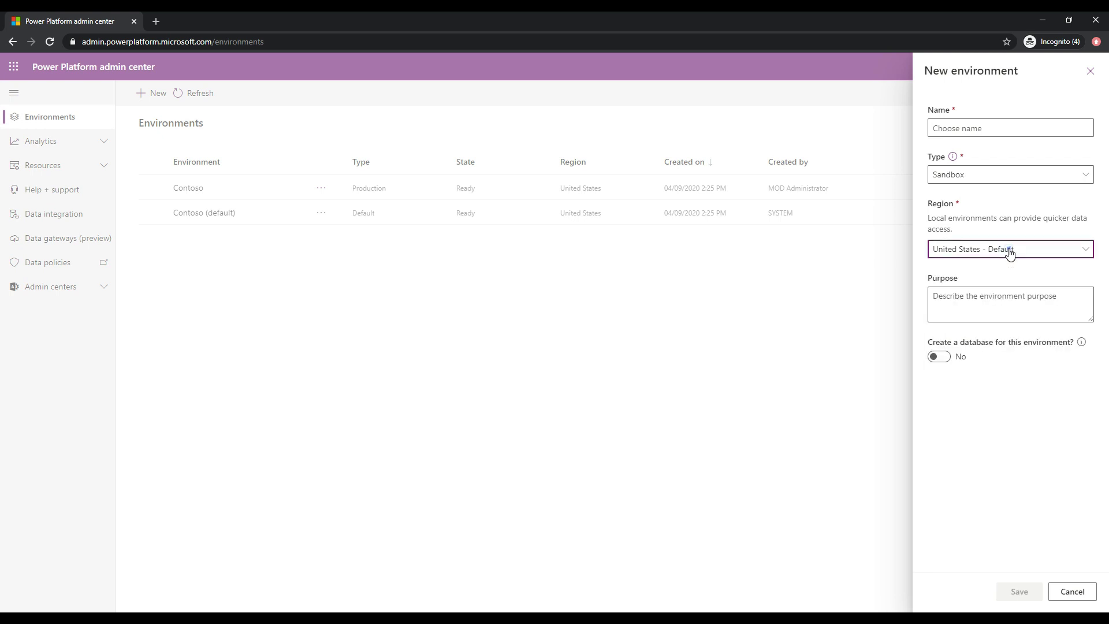
{"action": "left_click", "coordinate": [985, 300]}
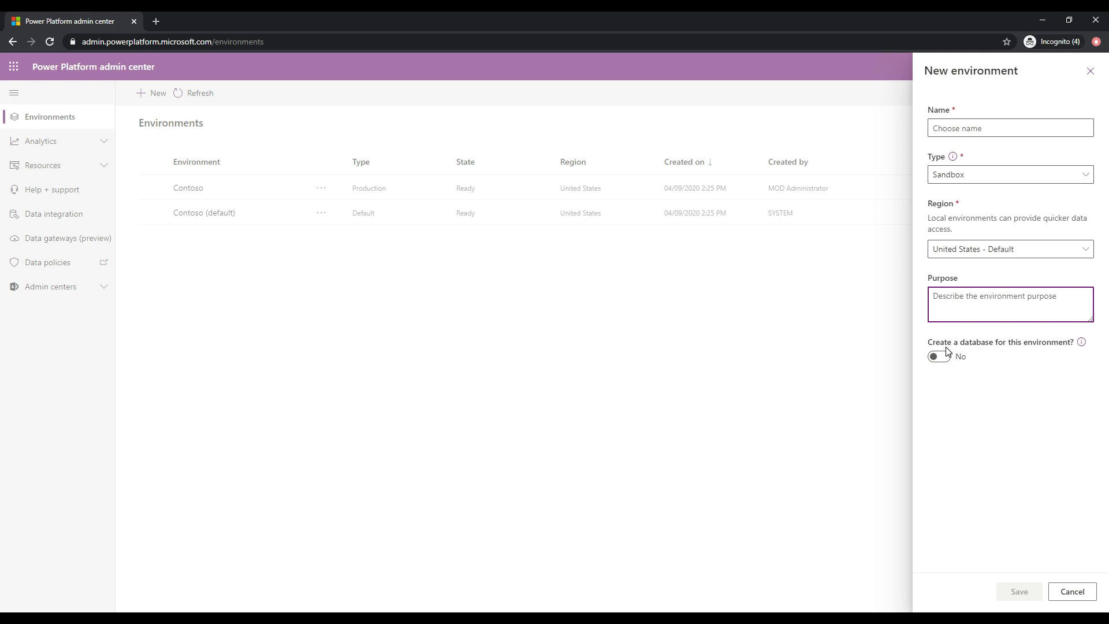
{"action": "left_click", "coordinate": [986, 352]}
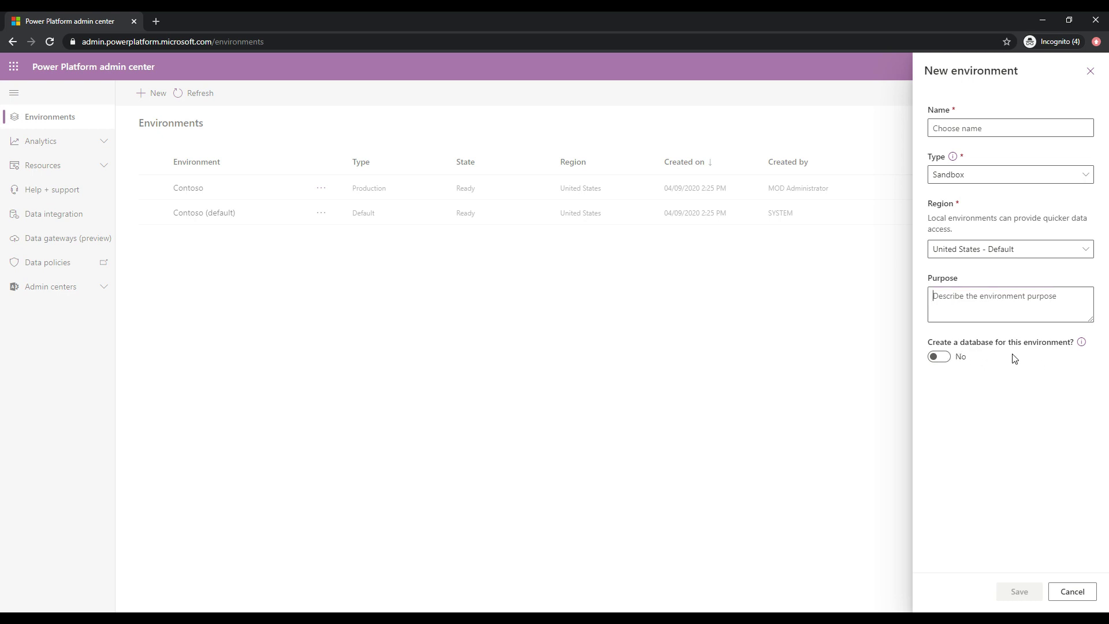
{"action": "left_click", "coordinate": [1082, 343]}
Name the environment Carl's Bookstore, set its type to Trial, and choose Yes for creating a database.
{"action": "left_click", "coordinate": [971, 128]}
{"action": "type", "text": "Carl"}
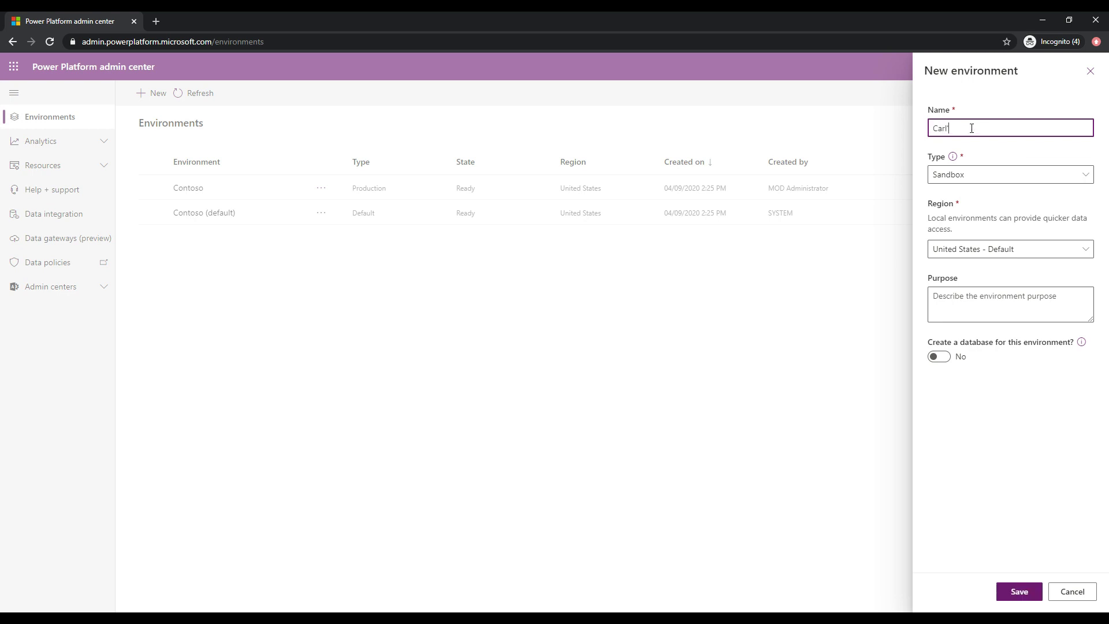
{"action": "type", "text": "'s Bookstore"}
{"action": "left_click", "coordinate": [1050, 177]}
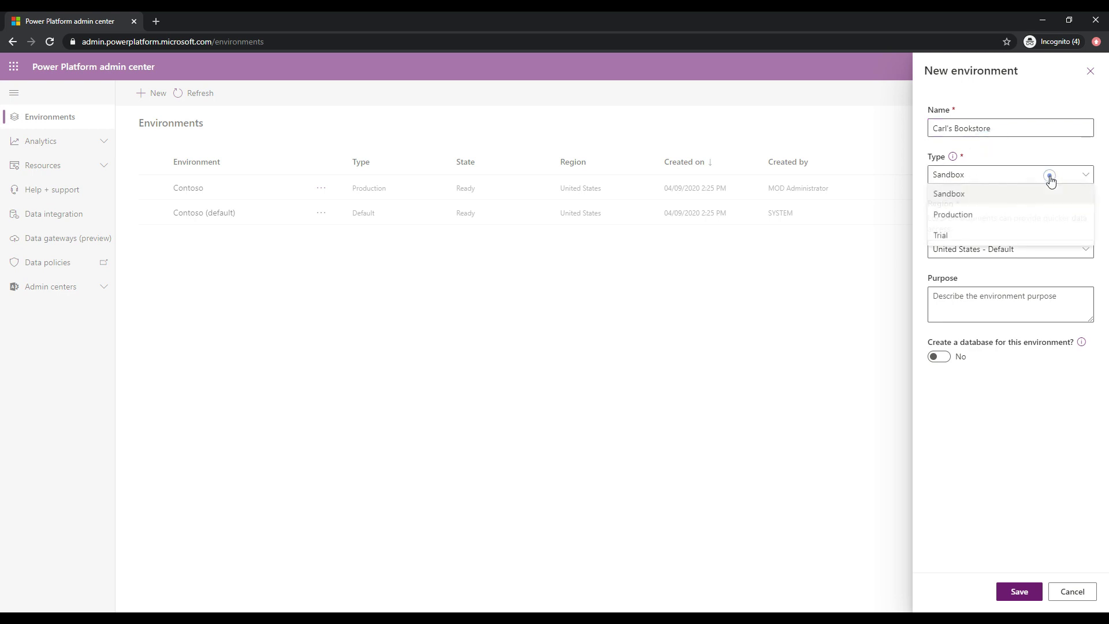
{"action": "left_click", "coordinate": [951, 237]}
{"action": "left_click", "coordinate": [991, 215]}
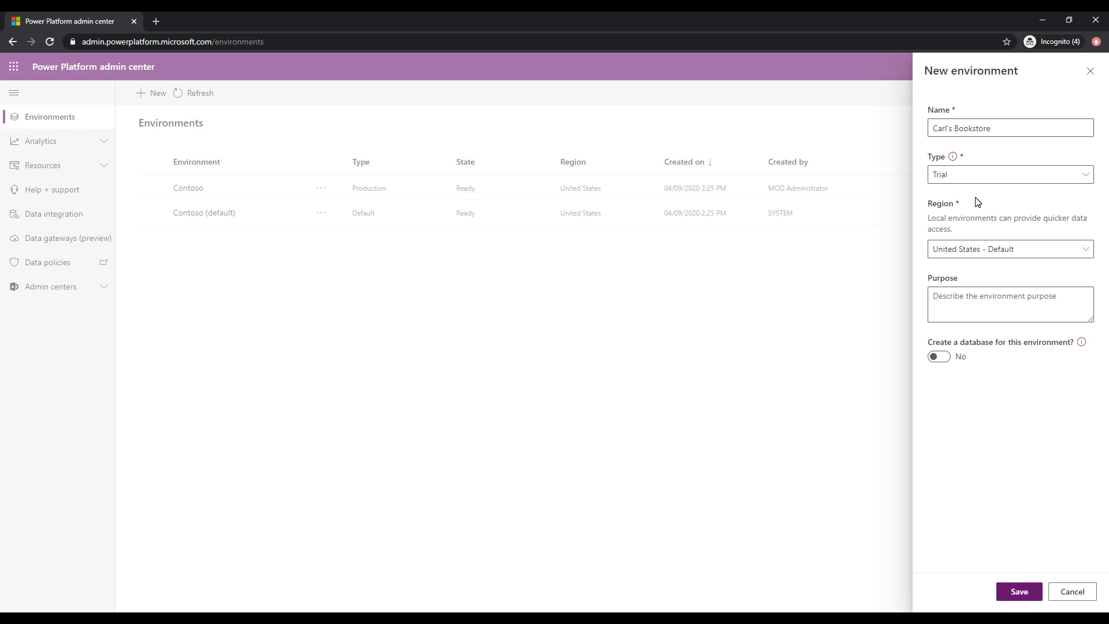
{"action": "left_click", "coordinate": [976, 199]}
{"action": "left_click", "coordinate": [941, 359]}
Keep English as the database language and USD ($) as the currency.
{"action": "left_click", "coordinate": [1023, 593]}
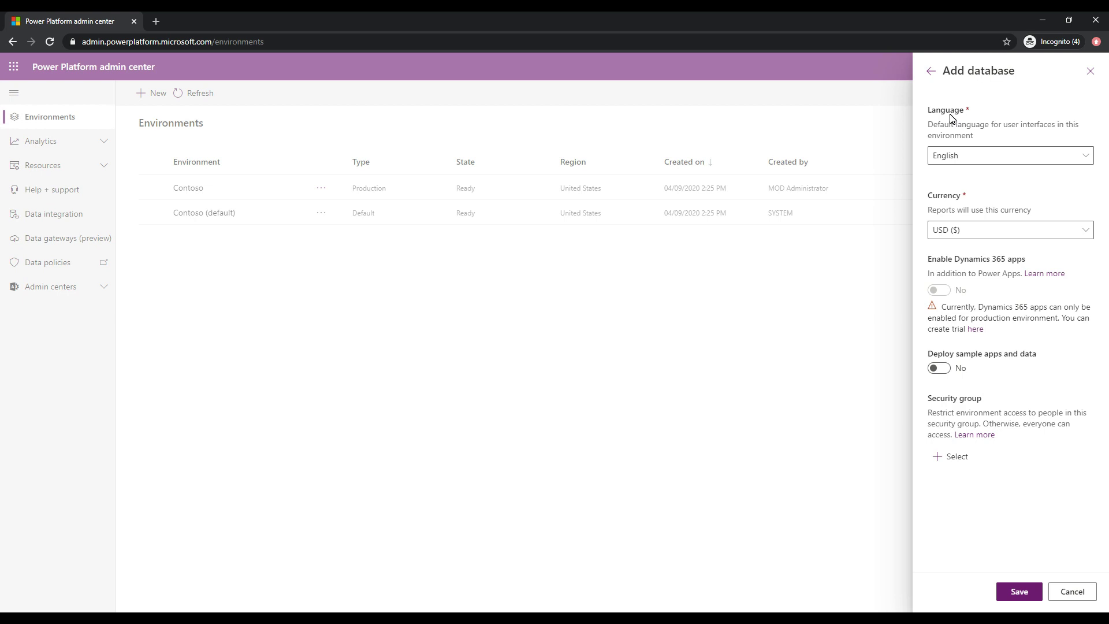
{"action": "left_click", "coordinate": [1083, 156]}
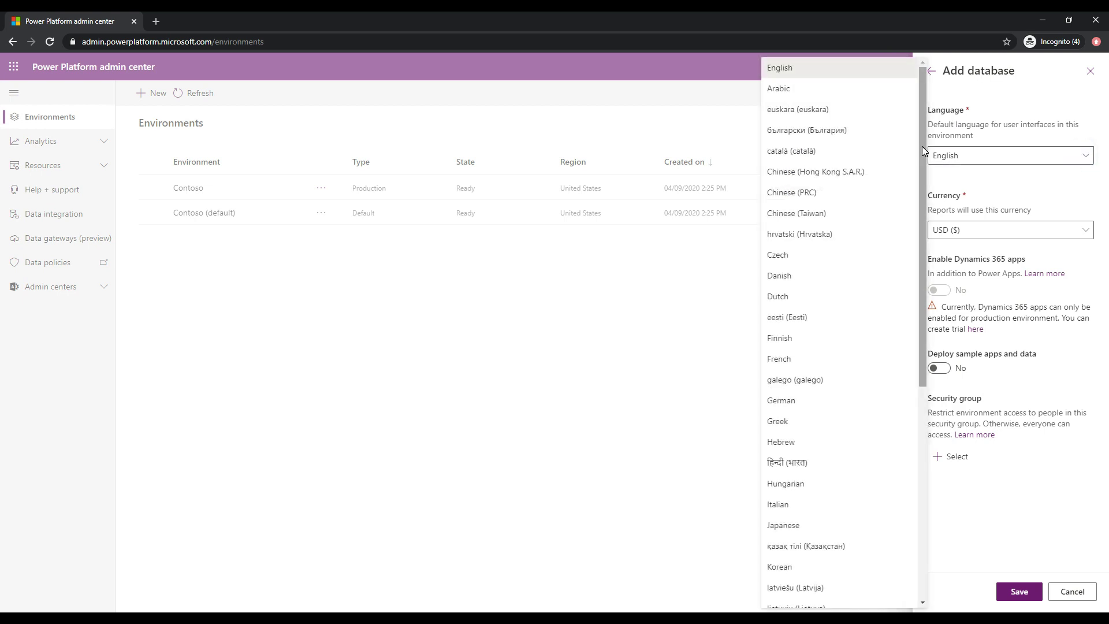
{"action": "left_click_drag", "start_coordinate": [922, 147], "coordinate": [922, 387]}
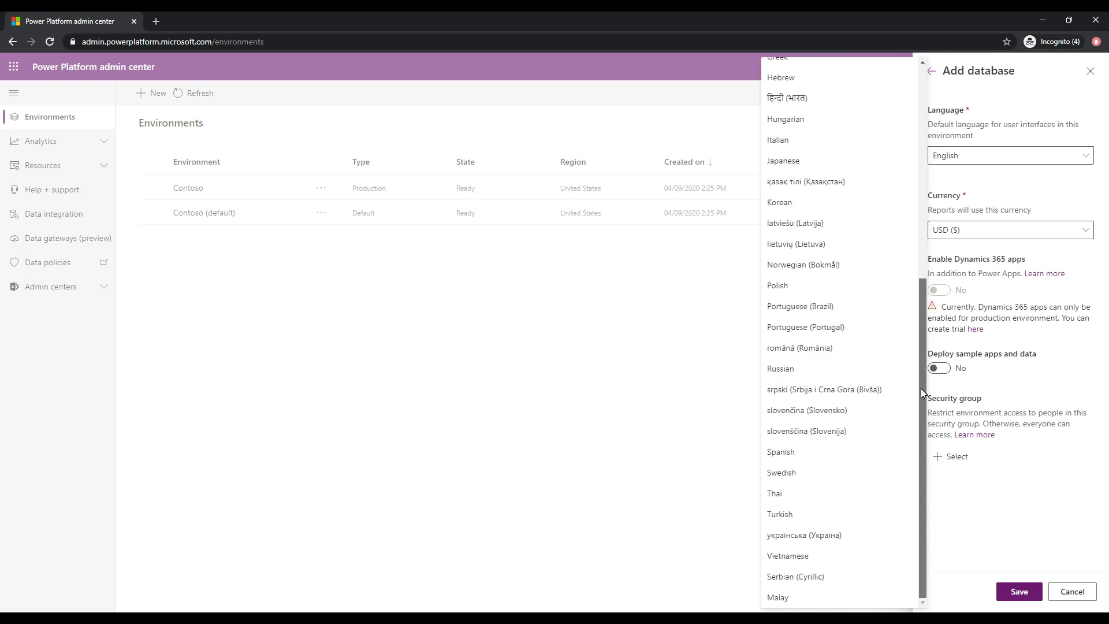
{"action": "left_click", "coordinate": [1018, 177]}
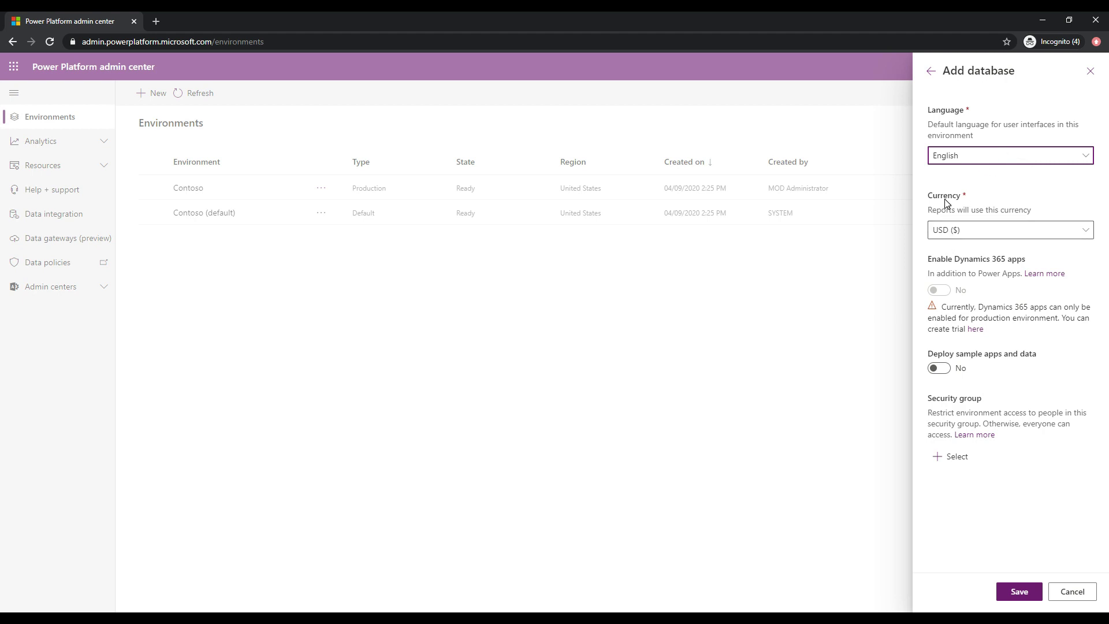
{"action": "left_click", "coordinate": [1087, 230]}
{"action": "scroll", "coordinate": [927, 293], "scroll_direction": "up", "scroll_amount": 1}
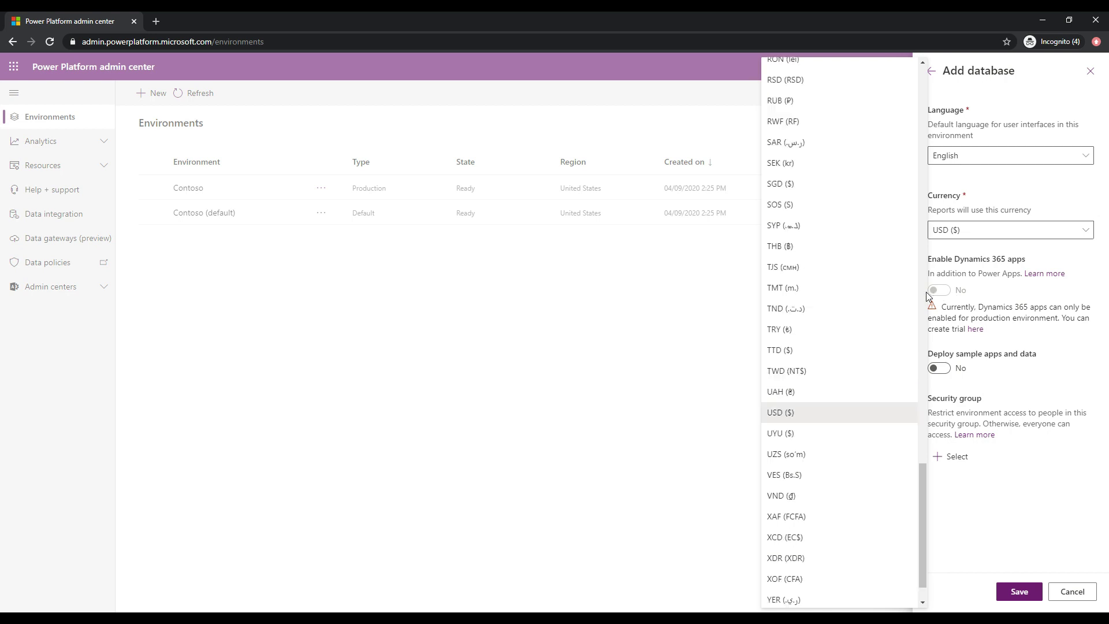
{"action": "scroll", "coordinate": [927, 293], "scroll_direction": "up", "scroll_amount": 20}
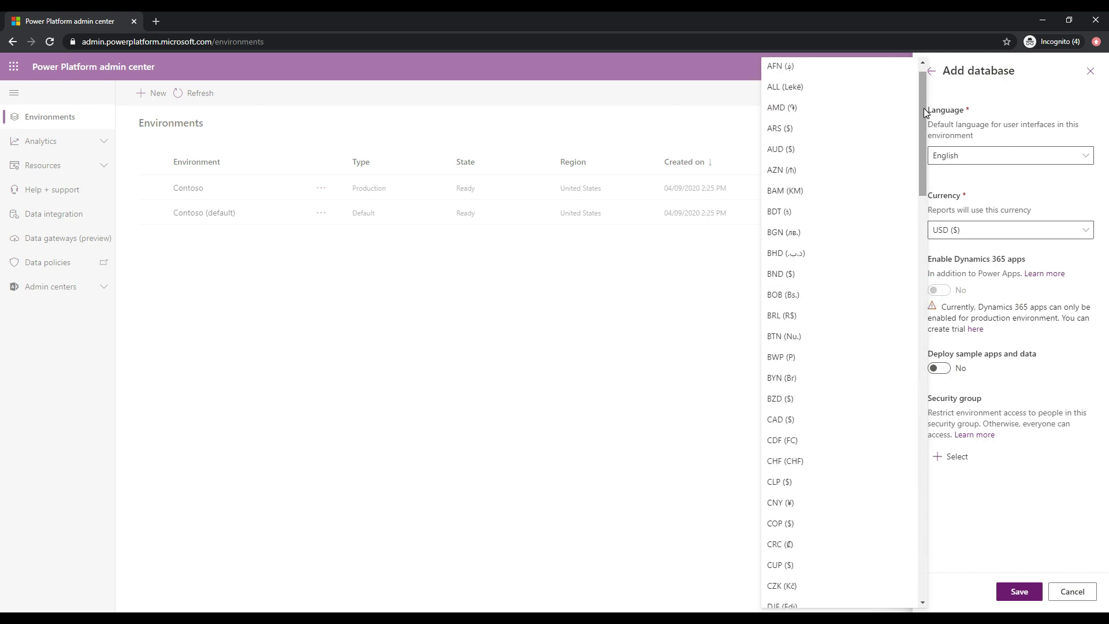
{"action": "left_click", "coordinate": [1015, 183]}
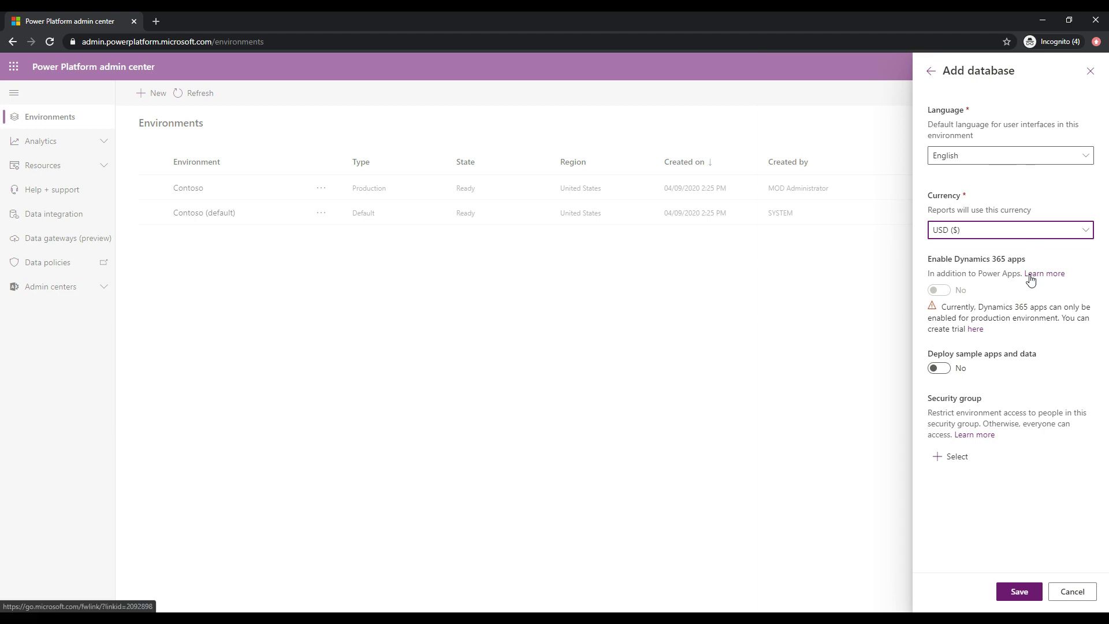
Leave Deploy sample apps and data set to No and save the database settings.
{"action": "left_click", "coordinate": [1015, 296]}
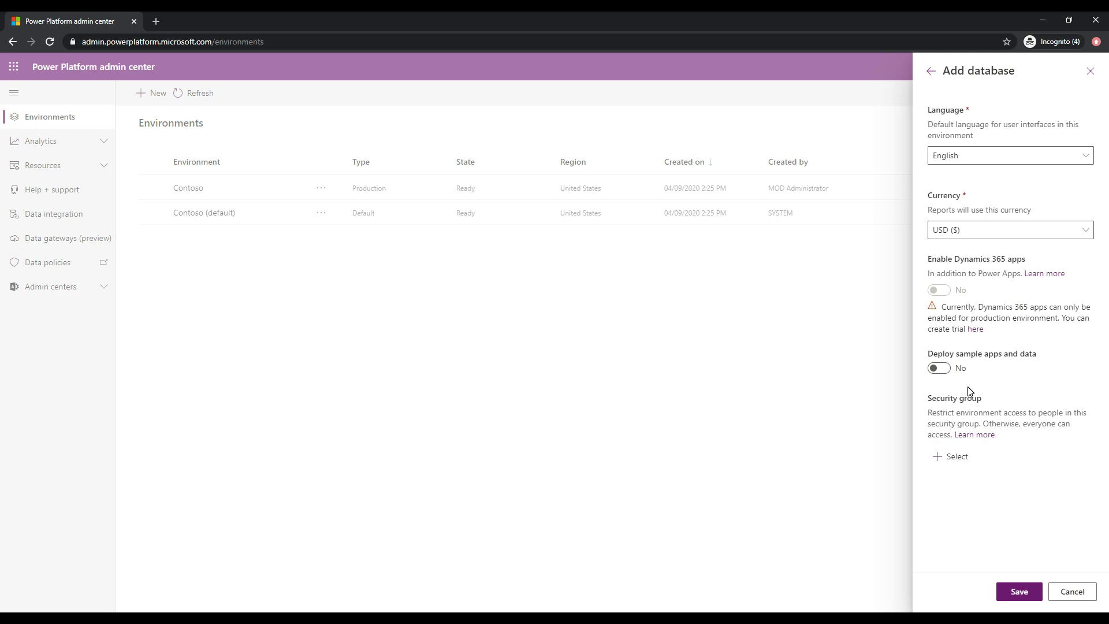
{"action": "left_click", "coordinate": [940, 370]}
{"action": "left_click", "coordinate": [941, 373]}
{"action": "left_click", "coordinate": [1020, 592]}
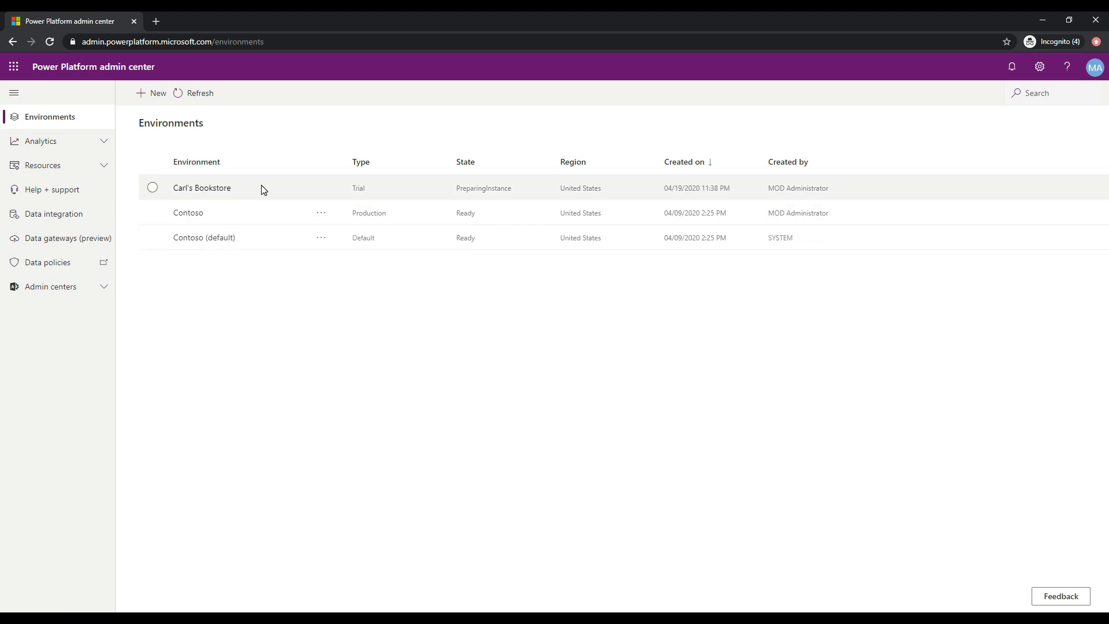
Select the Carl's Bookstore row and wait until it shows Ready as a Trial environment.
{"action": "double_click", "coordinate": [457, 186]}
{"action": "left_click", "coordinate": [508, 185]}
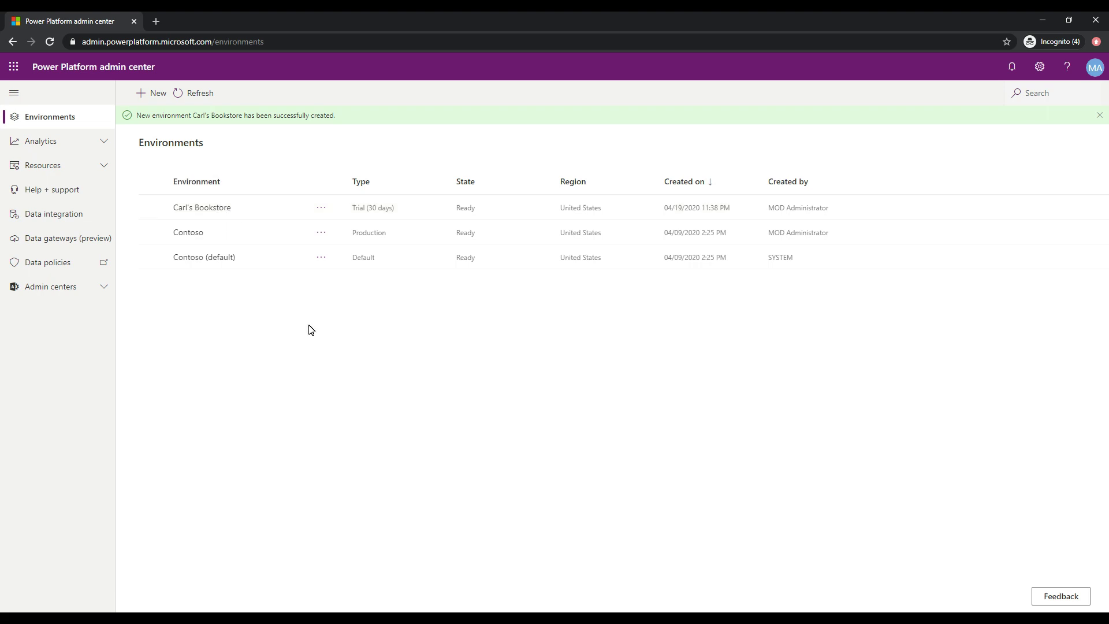
Open the Carl's Bookstore environment details page.
{"action": "left_click", "coordinate": [209, 209]}
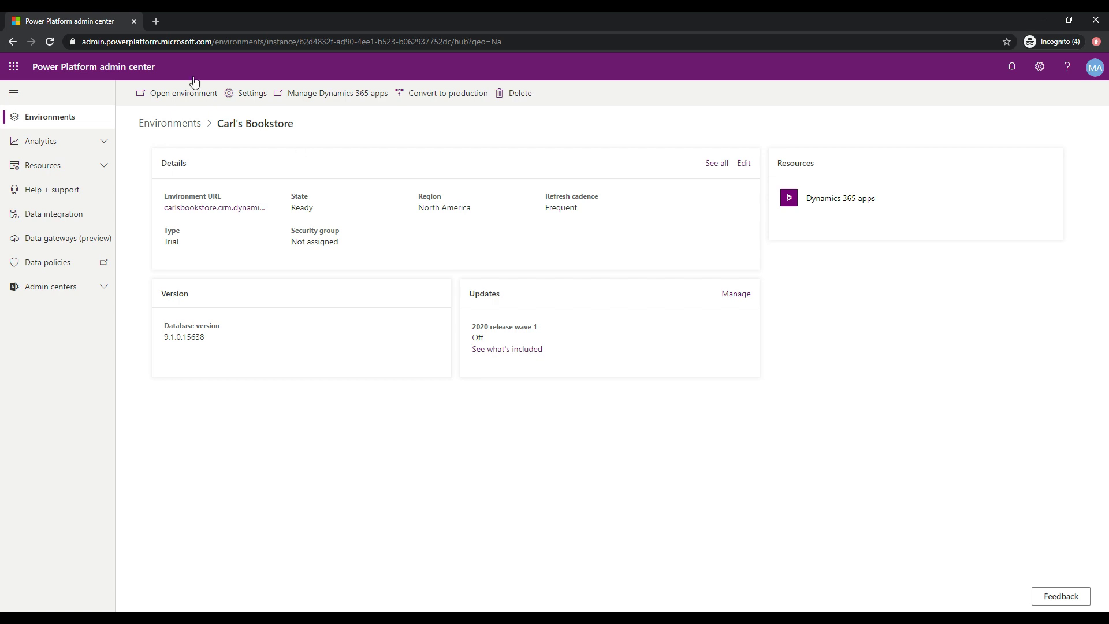
Open a new blank browser tab.
{"action": "left_click", "coordinate": [156, 22]}
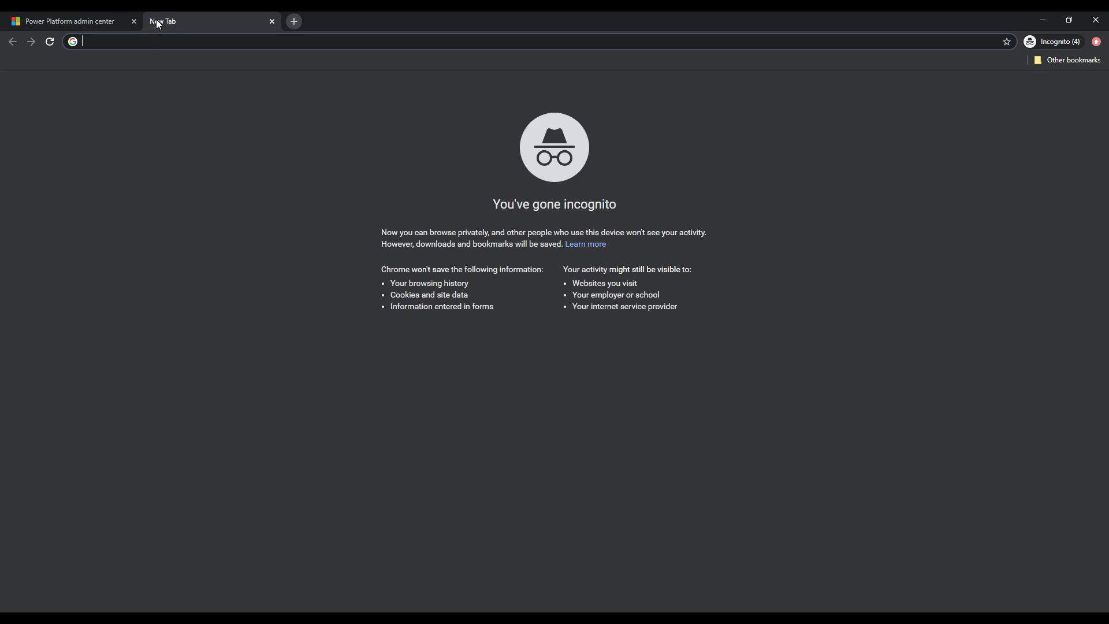
Go to make.powerapps.com in the new tab.
{"action": "type", "text": "make.powe"}
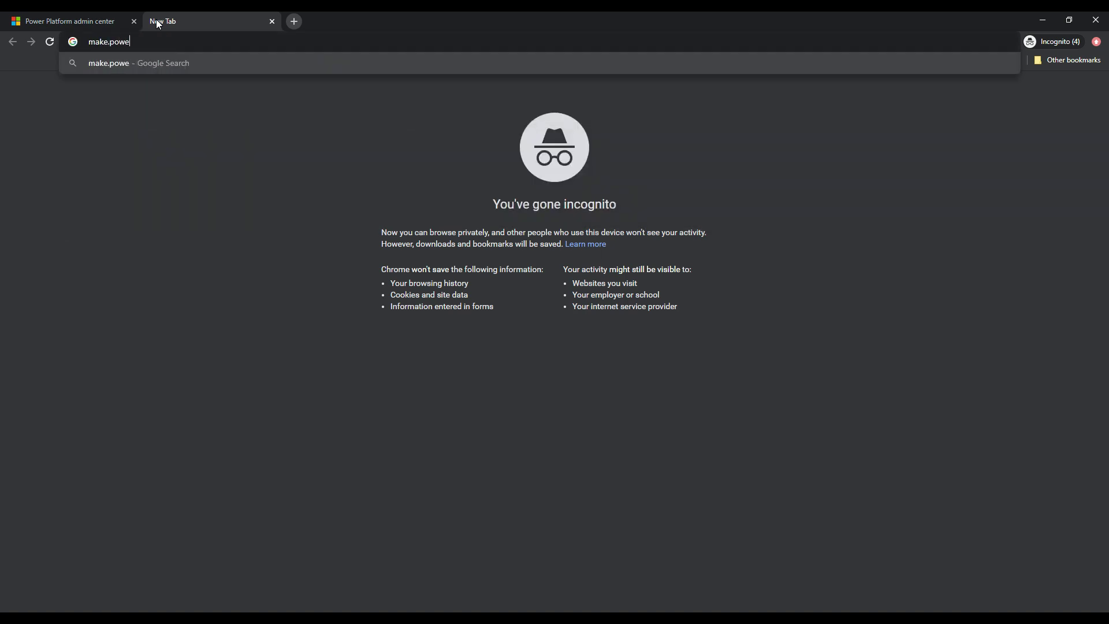
{"action": "type", "text": "rapps.com"}
{"action": "key", "text": "Return"}
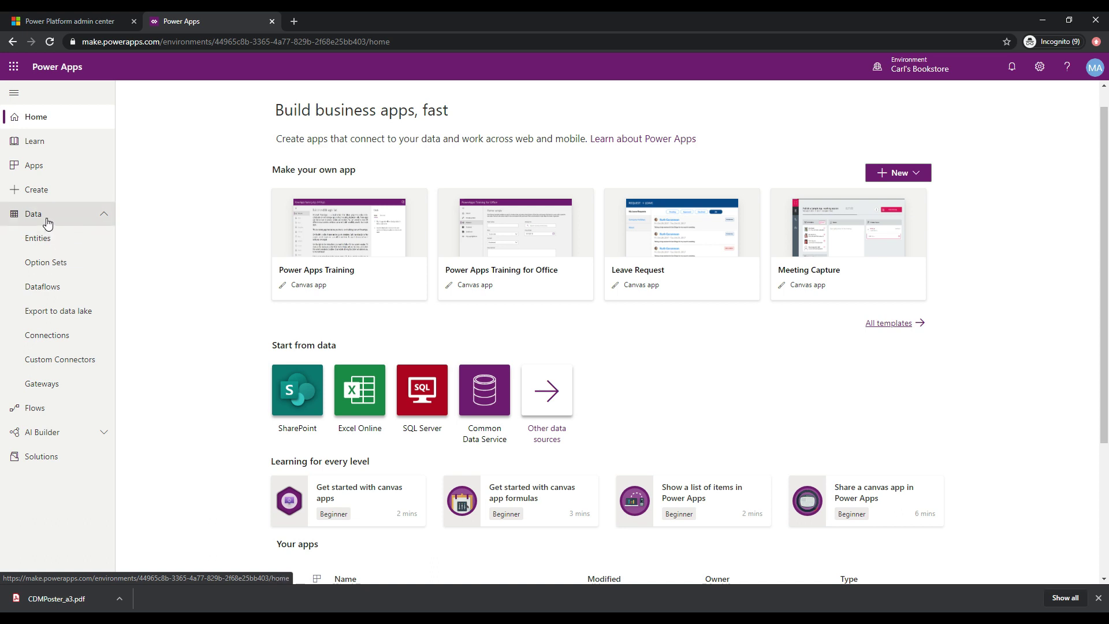
Show the Entities list under Data in the Power Apps navigation.
{"action": "left_click", "coordinate": [64, 241]}
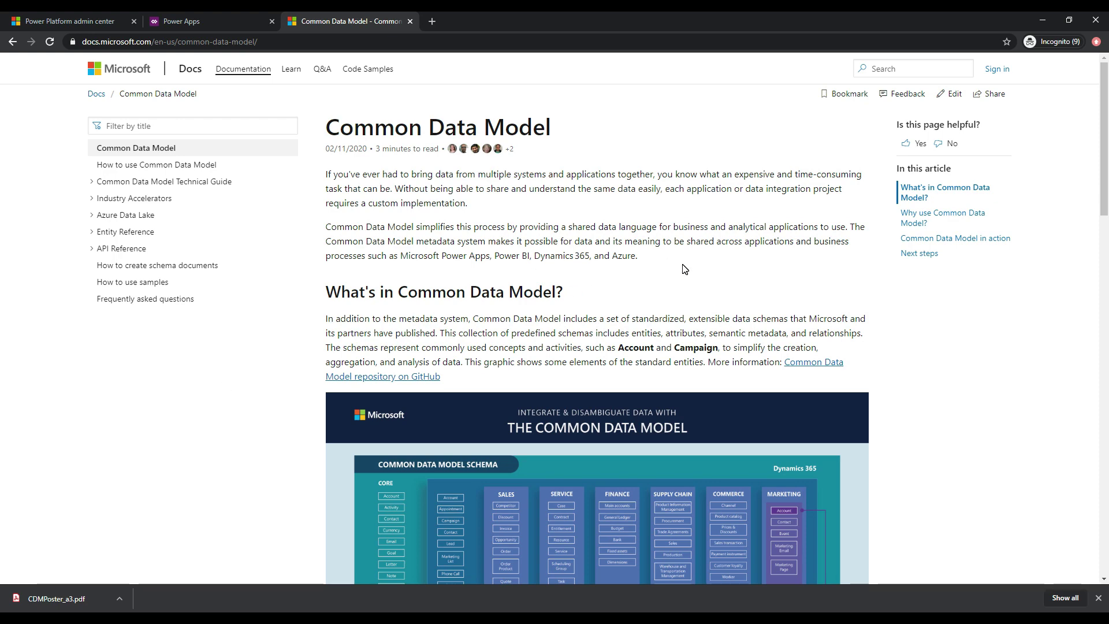
Scroll to the diagram and follow the Common Data Model poster link to CDMPoster_a3.pdf.
{"action": "scroll", "coordinate": [684, 268], "scroll_direction": "down", "scroll_amount": 1}
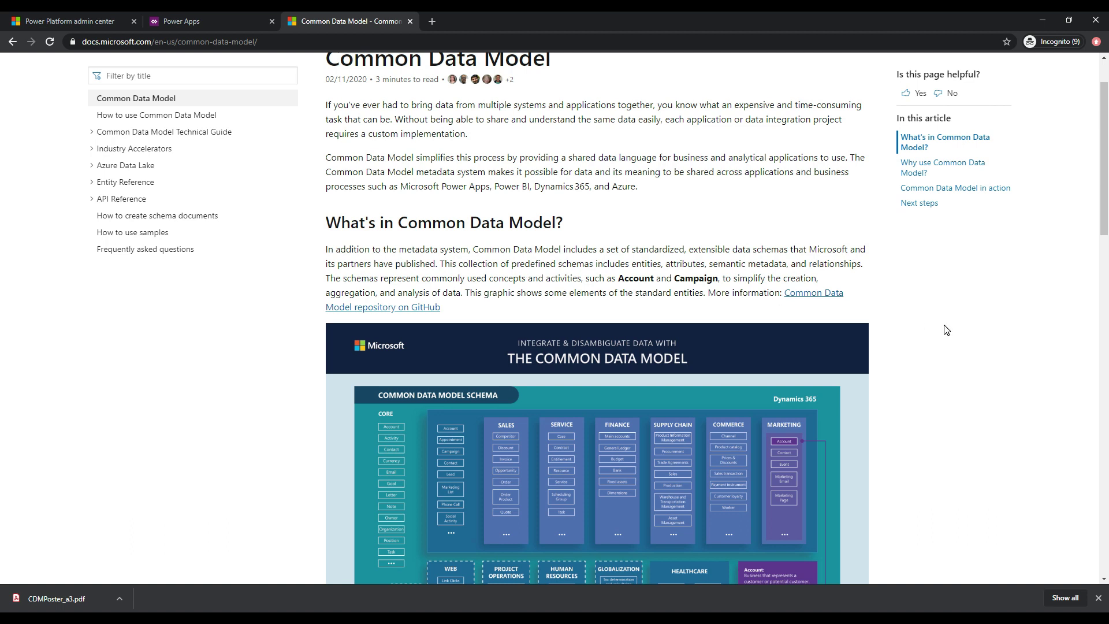
{"action": "scroll", "coordinate": [946, 330], "scroll_direction": "down", "scroll_amount": 4}
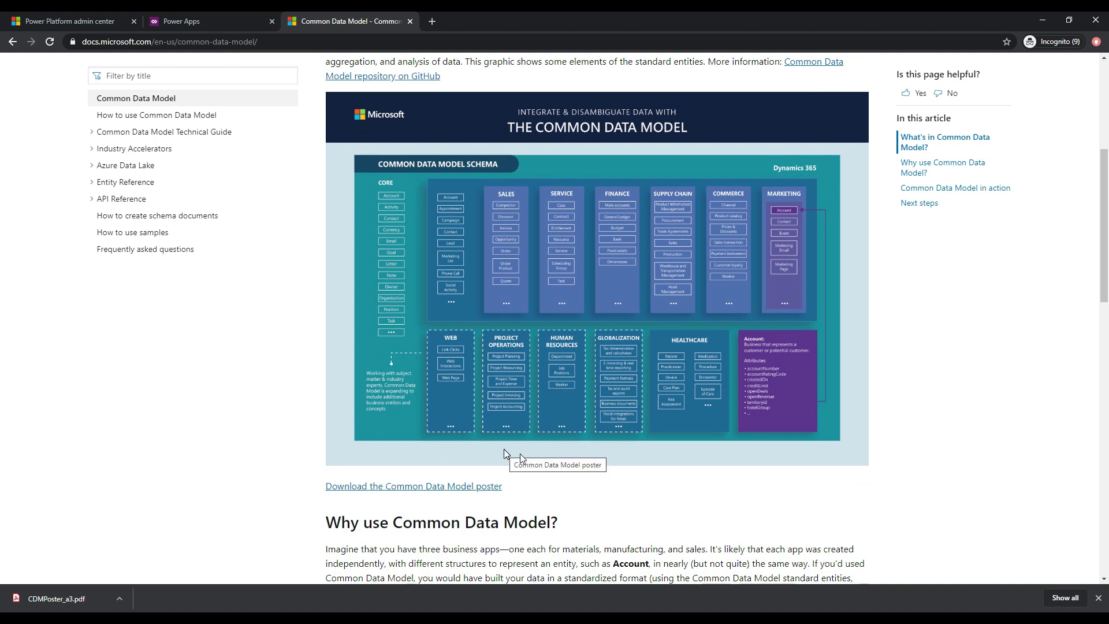
{"action": "left_click", "coordinate": [472, 488]}
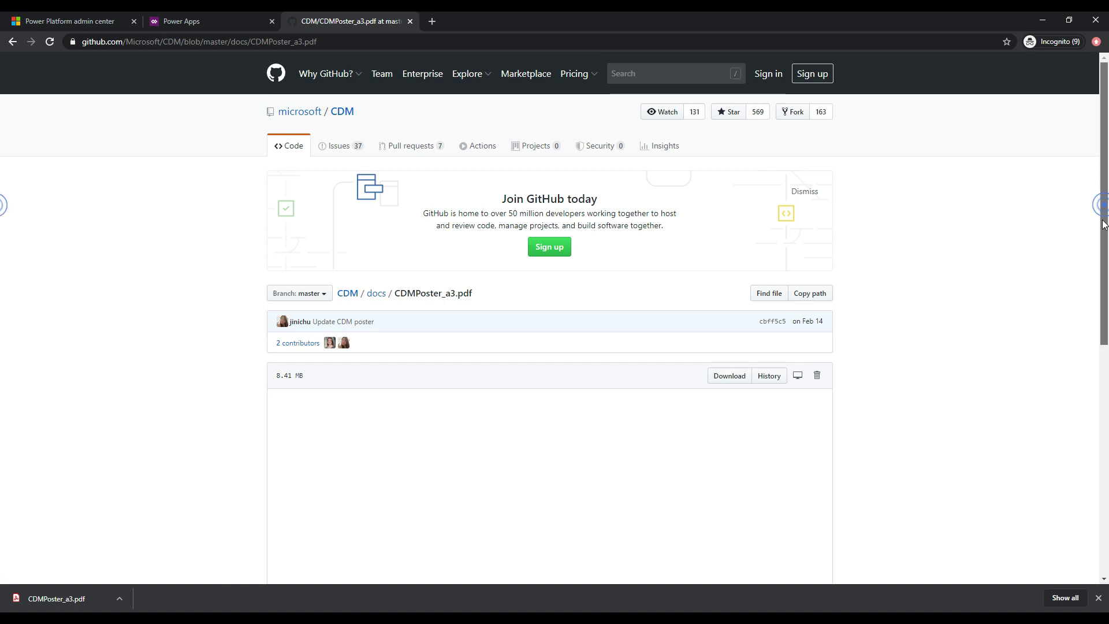
Scroll through CDMPoster_a3.pdf to view the schema and the Account attributes box.
{"action": "left_click_drag", "start_coordinate": [1104, 203], "coordinate": [1104, 270]}
{"action": "scroll", "coordinate": [1103, 271], "scroll_direction": "down", "scroll_amount": 1}
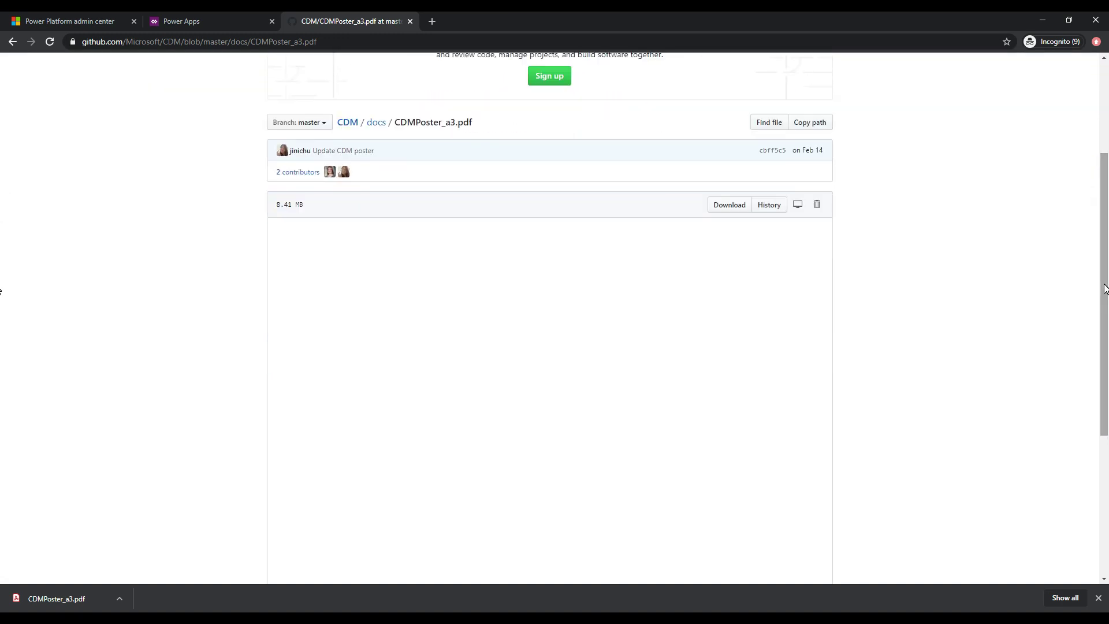
{"action": "left_click_drag", "start_coordinate": [1103, 289], "coordinate": [1097, 382]}
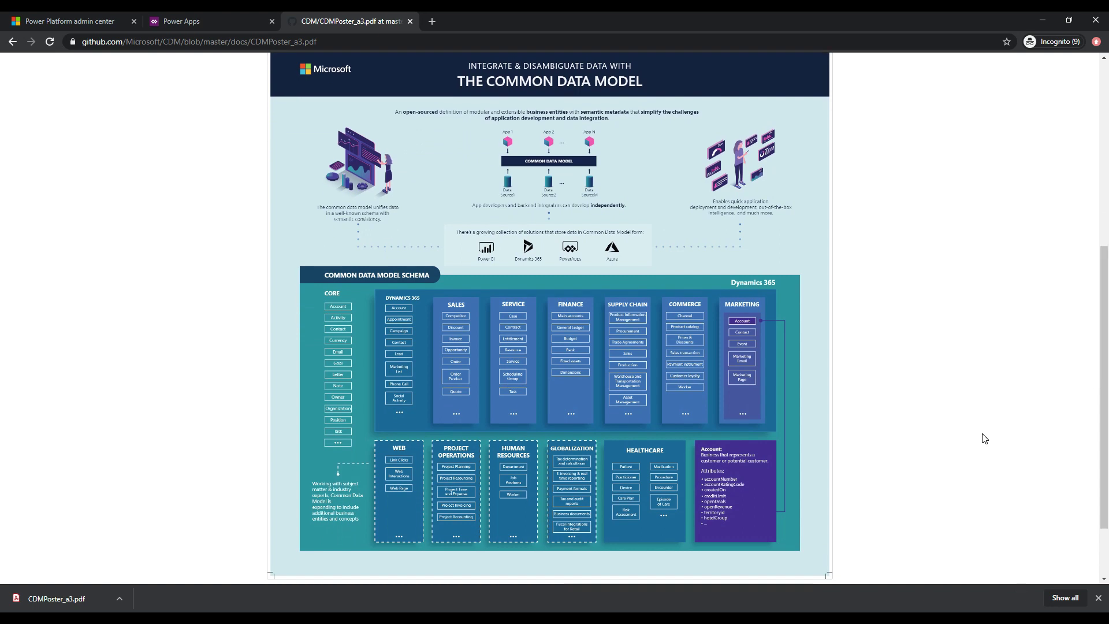
{"action": "left_click", "coordinate": [984, 438]}
{"action": "scroll", "coordinate": [984, 439], "scroll_direction": "up", "scroll_amount": 4, "text": "ctrl"}
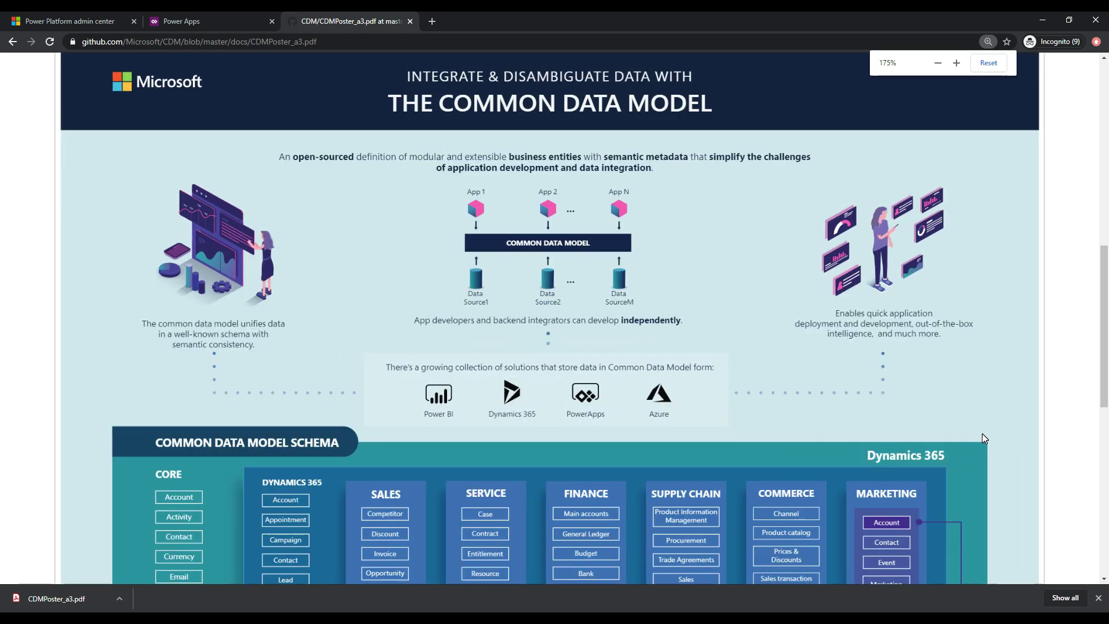
{"action": "scroll", "coordinate": [984, 439], "scroll_direction": "down", "scroll_amount": 2}
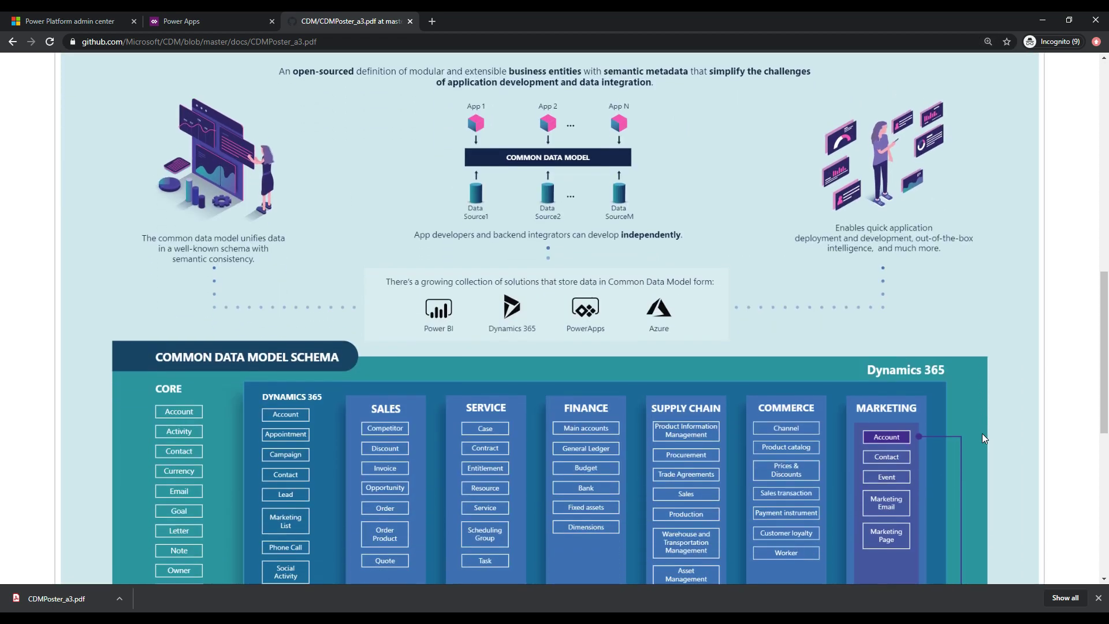
{"action": "scroll", "coordinate": [985, 439], "scroll_direction": "down", "scroll_amount": 3}
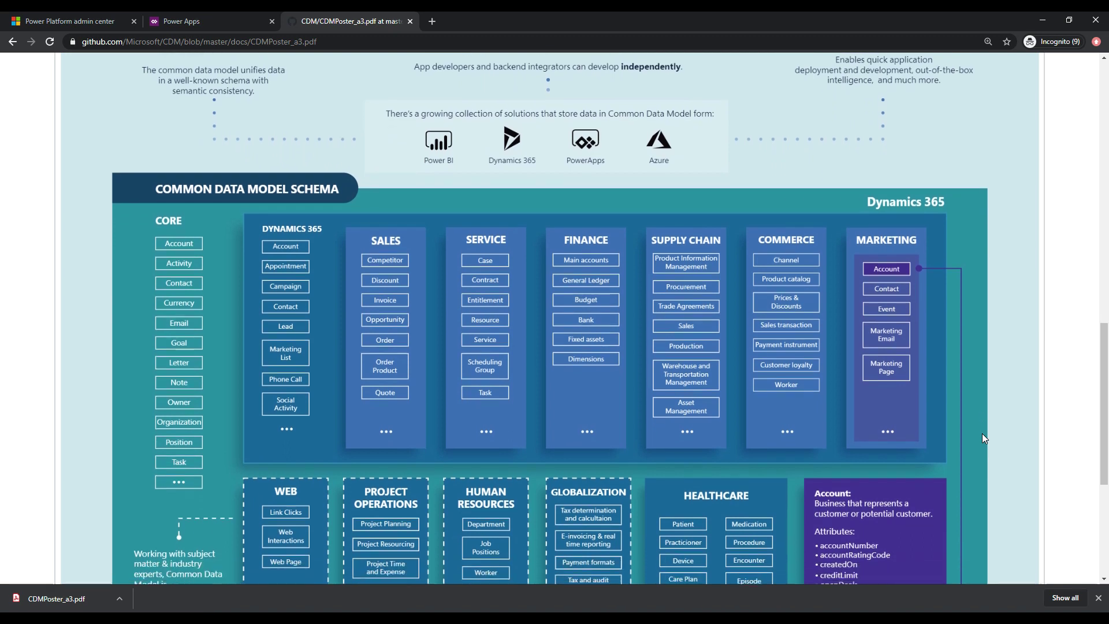
{"action": "scroll", "coordinate": [982, 436], "scroll_direction": "down", "scroll_amount": 2}
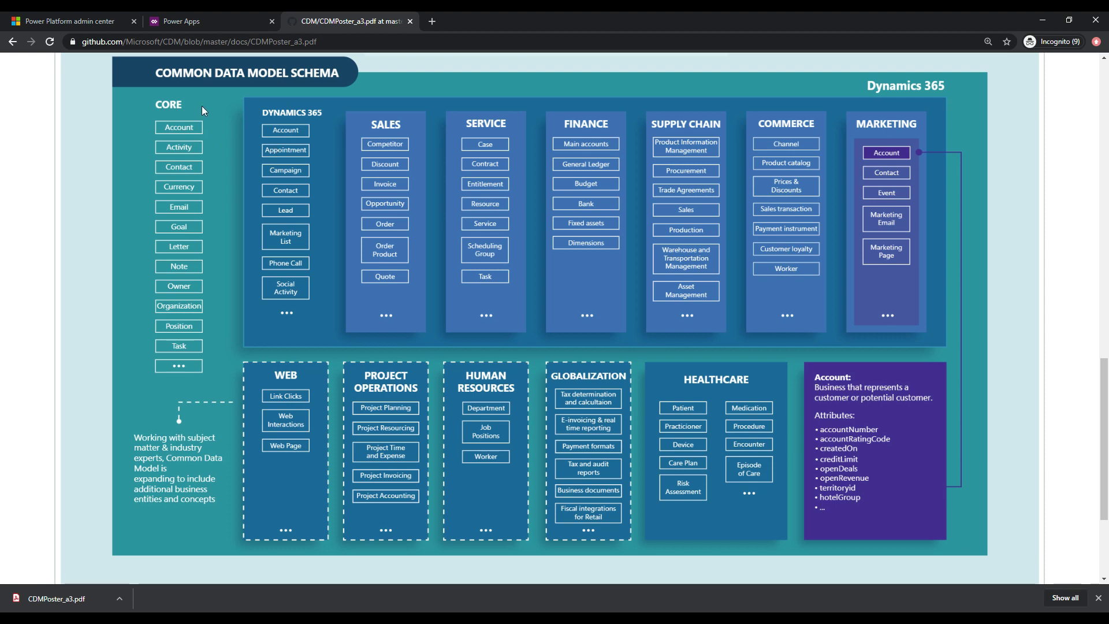
Switch the Entities view from Default to All and scroll through the full list.
{"action": "left_click", "coordinate": [211, 23]}
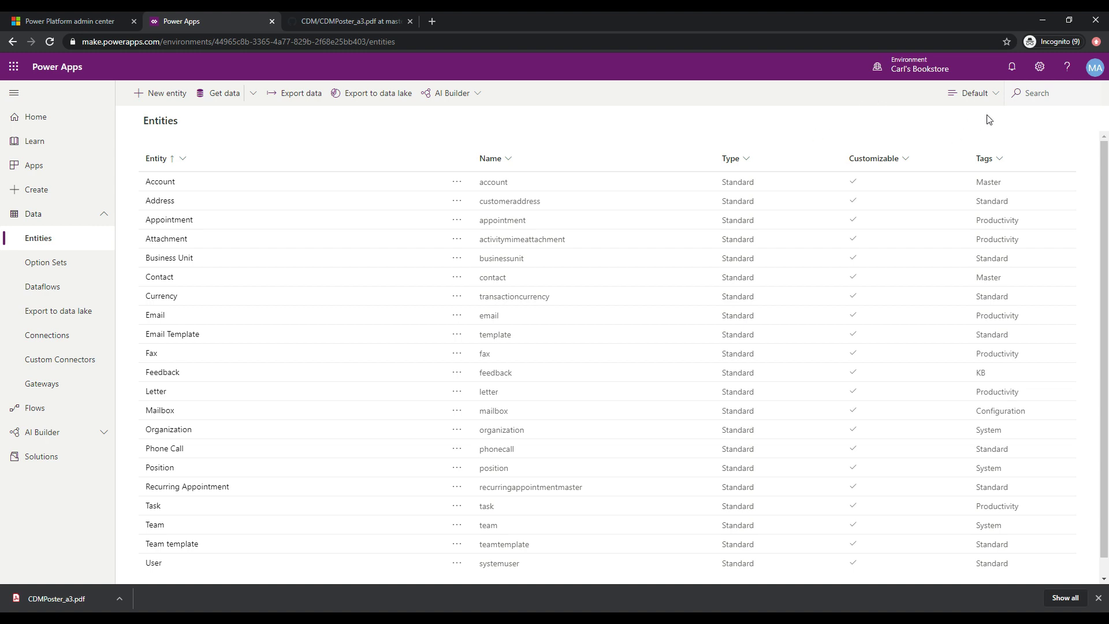
{"action": "left_click", "coordinate": [997, 96]}
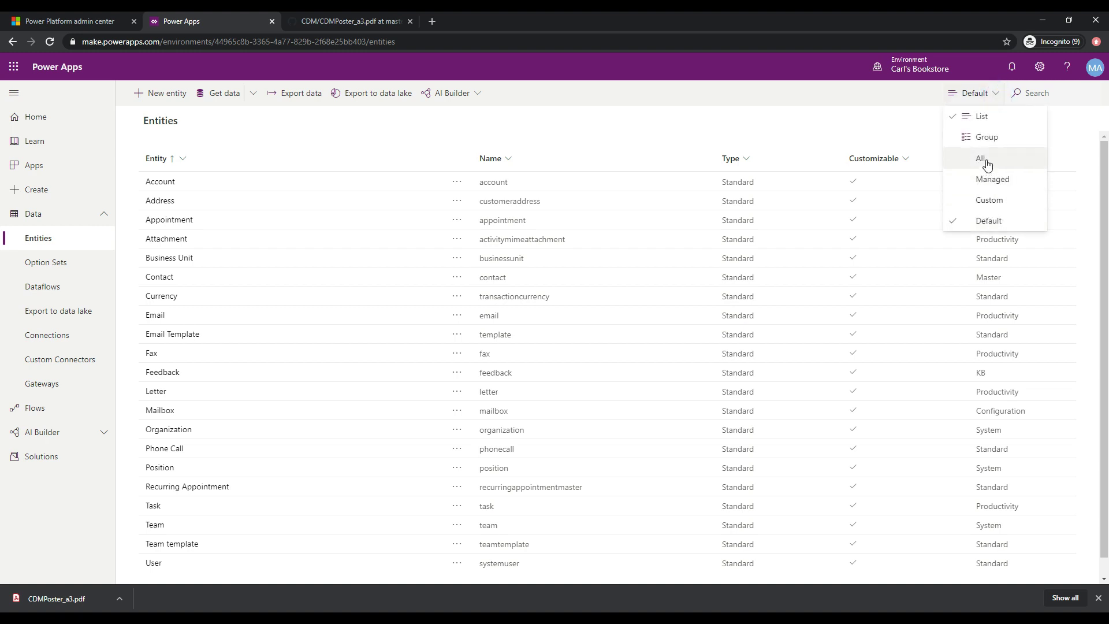
{"action": "left_click", "coordinate": [1006, 165]}
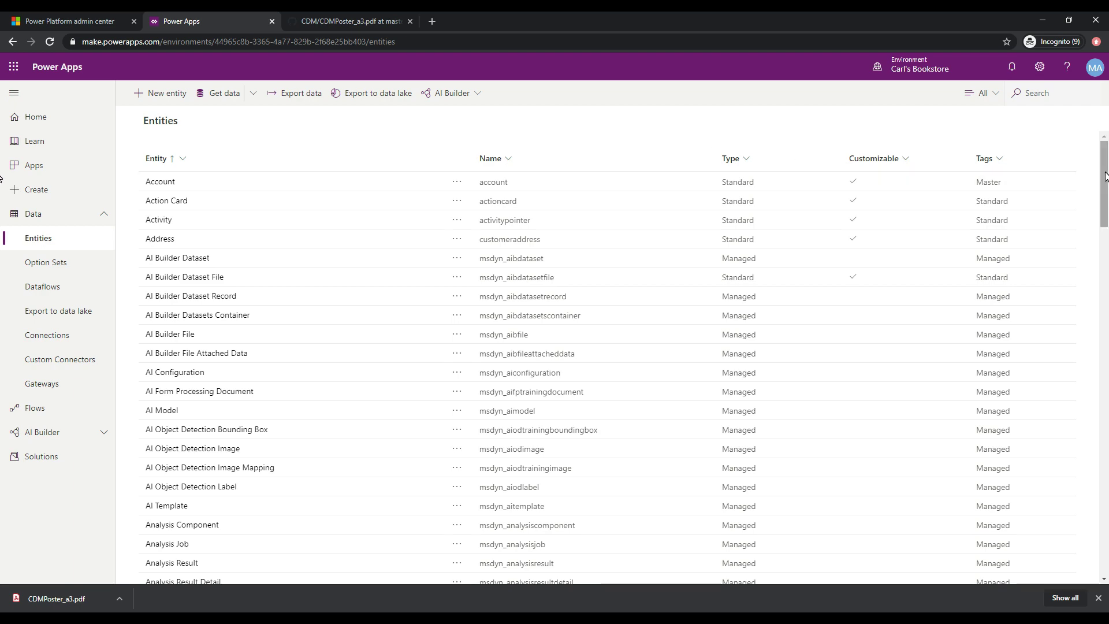
{"action": "left_click_drag", "start_coordinate": [1107, 214], "coordinate": [1107, 146]}
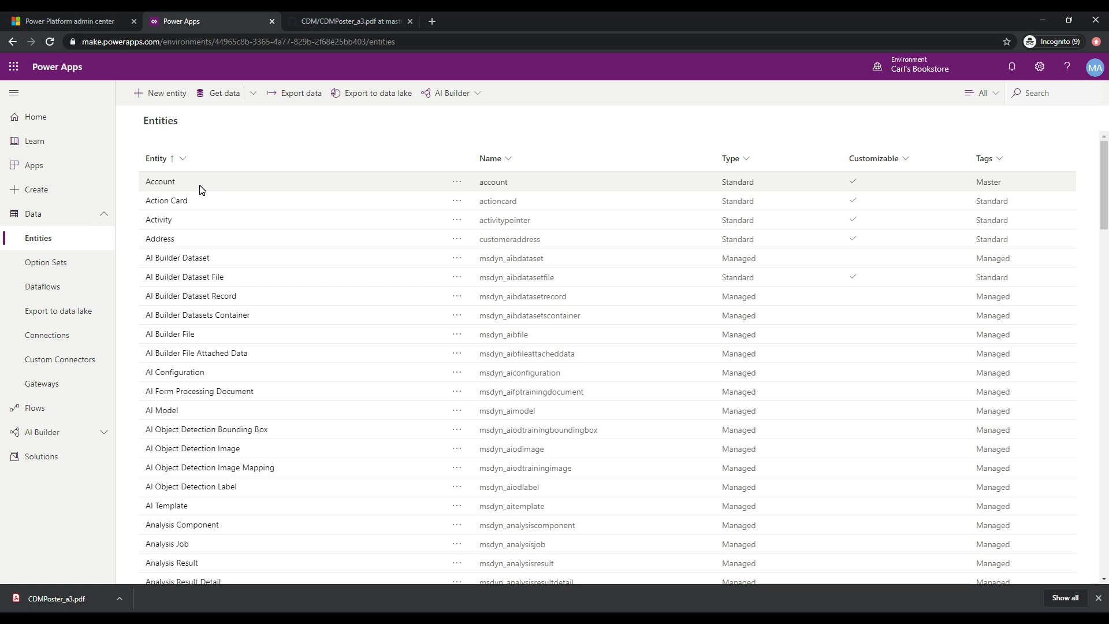
Open the Account entity and scroll its Fields list to review attribute data types.
{"action": "left_click", "coordinate": [162, 182]}
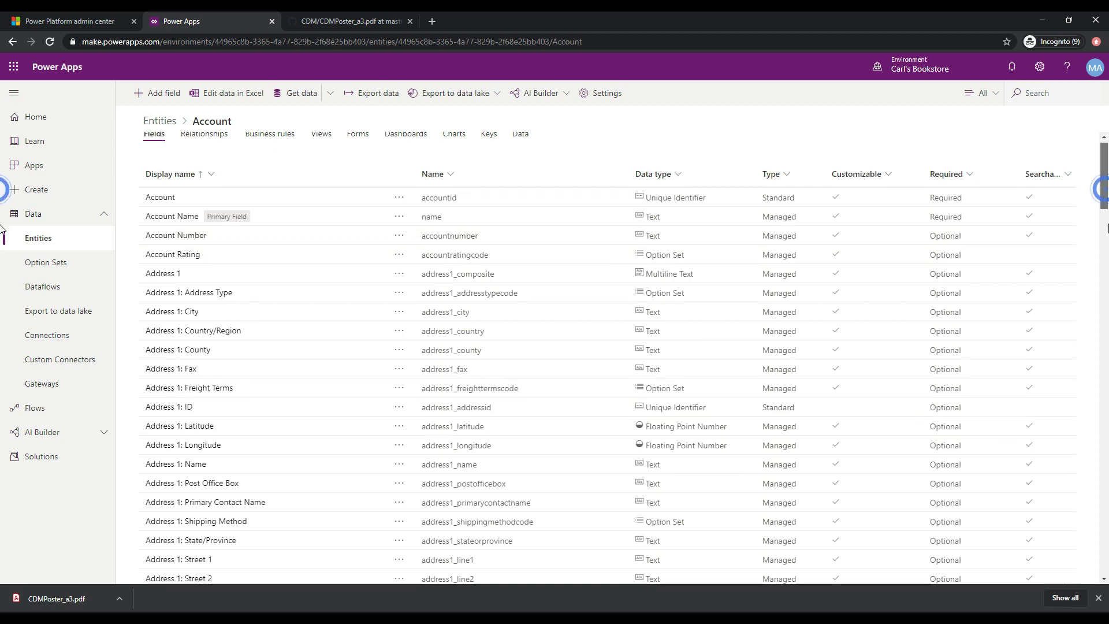
{"action": "mouse_move", "coordinate": [1106, 194]}
{"action": "left_mouse_down"}
{"action": "mouse_move", "coordinate": [1107, 546]}
{"action": "mouse_move", "coordinate": [1107, 179]}
{"action": "left_mouse_up"}
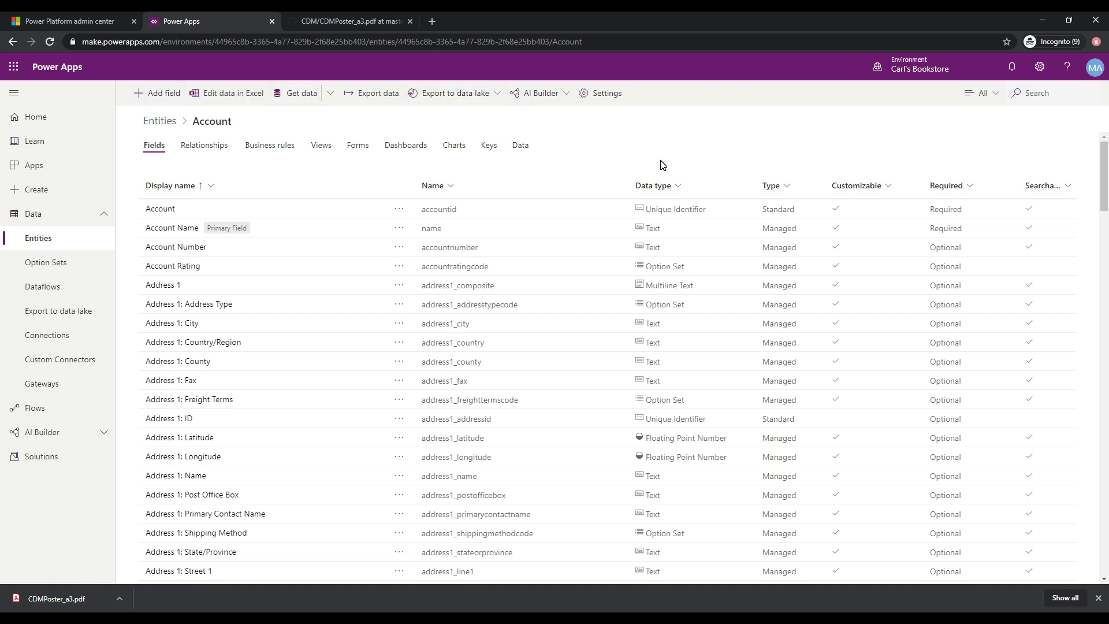
Browse the Account entity's Relationships, Business rules, Views and Forms pages in turn.
{"action": "left_click", "coordinate": [219, 149]}
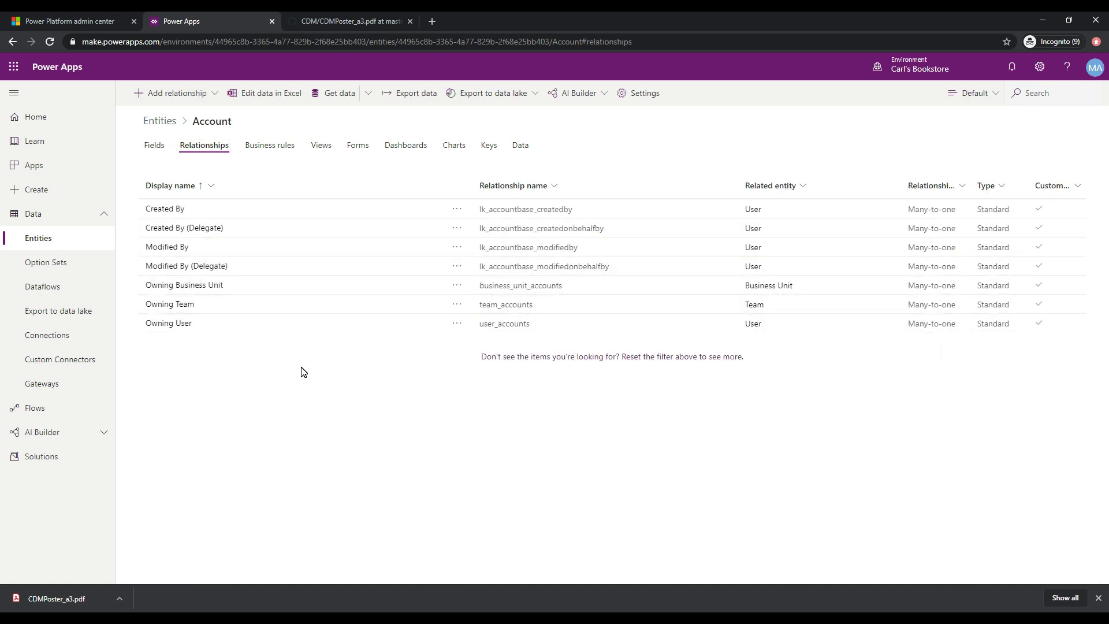
{"action": "left_click", "coordinate": [264, 145]}
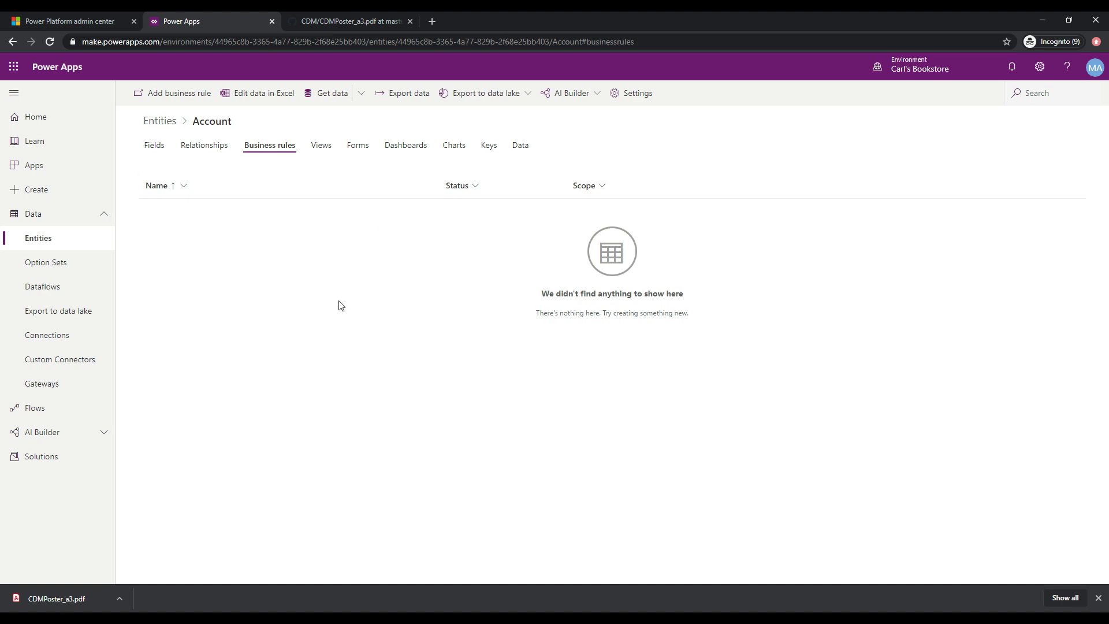
{"action": "left_click", "coordinate": [327, 152]}
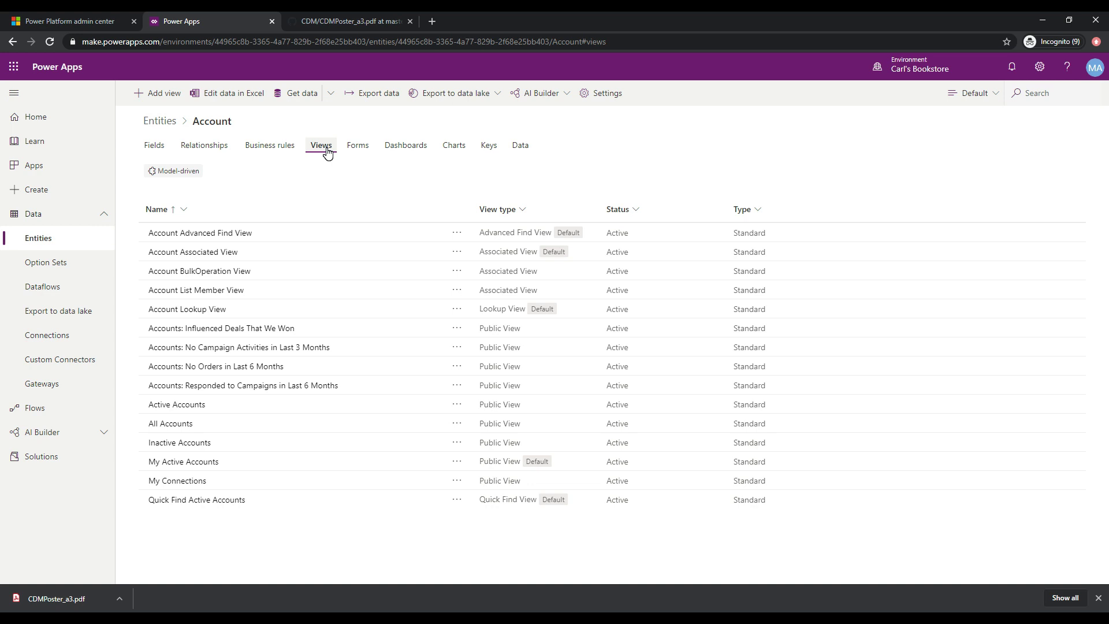
{"action": "left_click", "coordinate": [357, 148]}
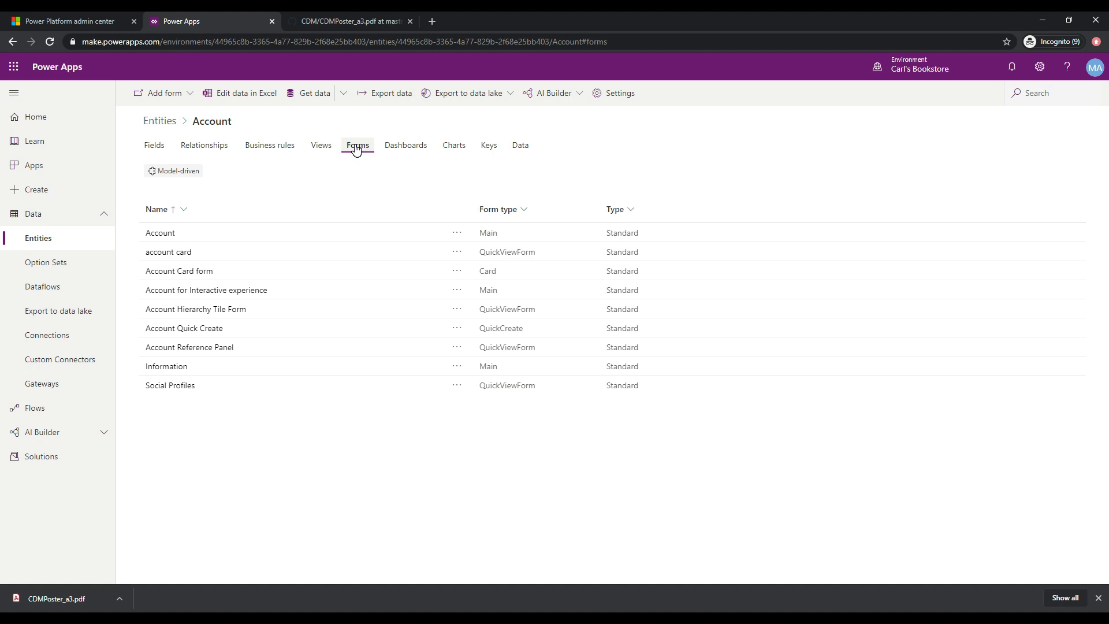
Check the Account entity's Dashboards, Charts and Keys pages, confirming no keys are defined.
{"action": "left_click", "coordinate": [412, 152]}
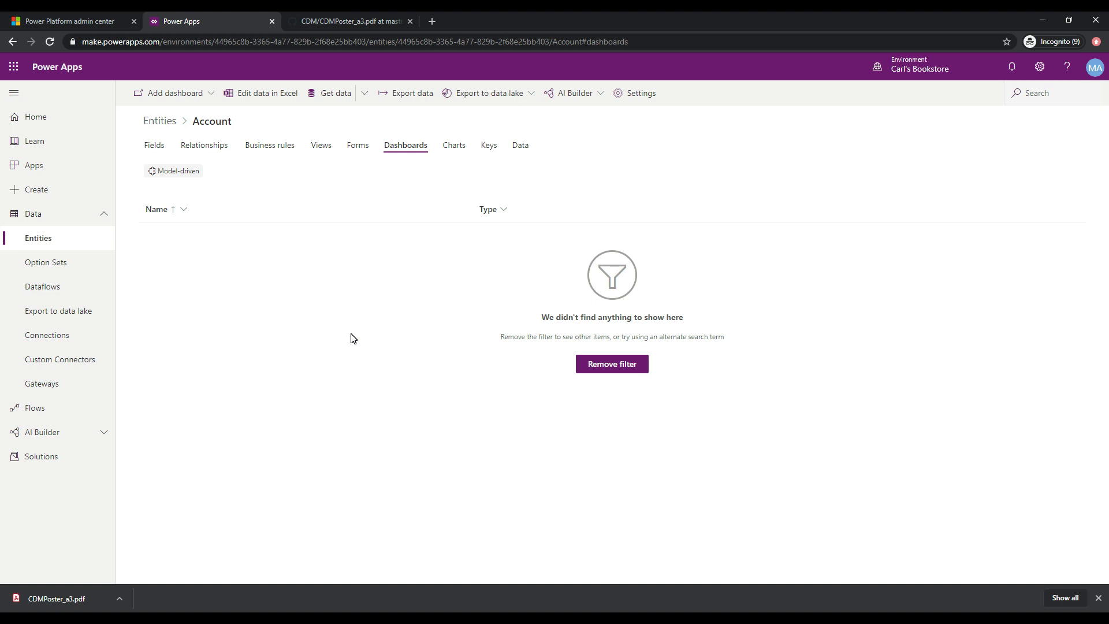
{"action": "left_click", "coordinate": [461, 144]}
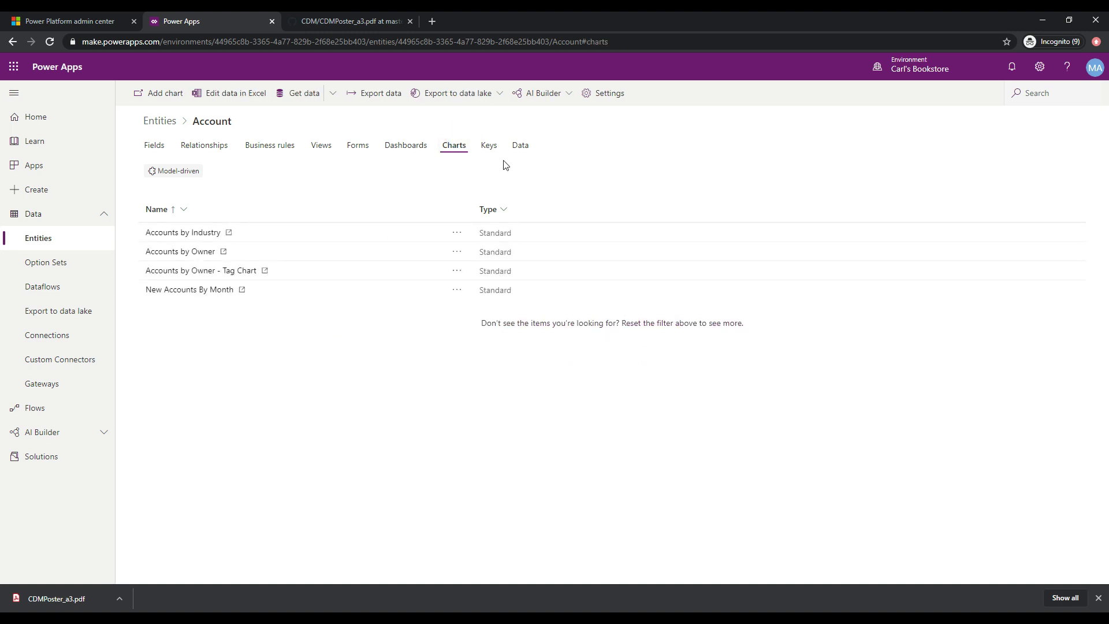
{"action": "left_click", "coordinate": [490, 146]}
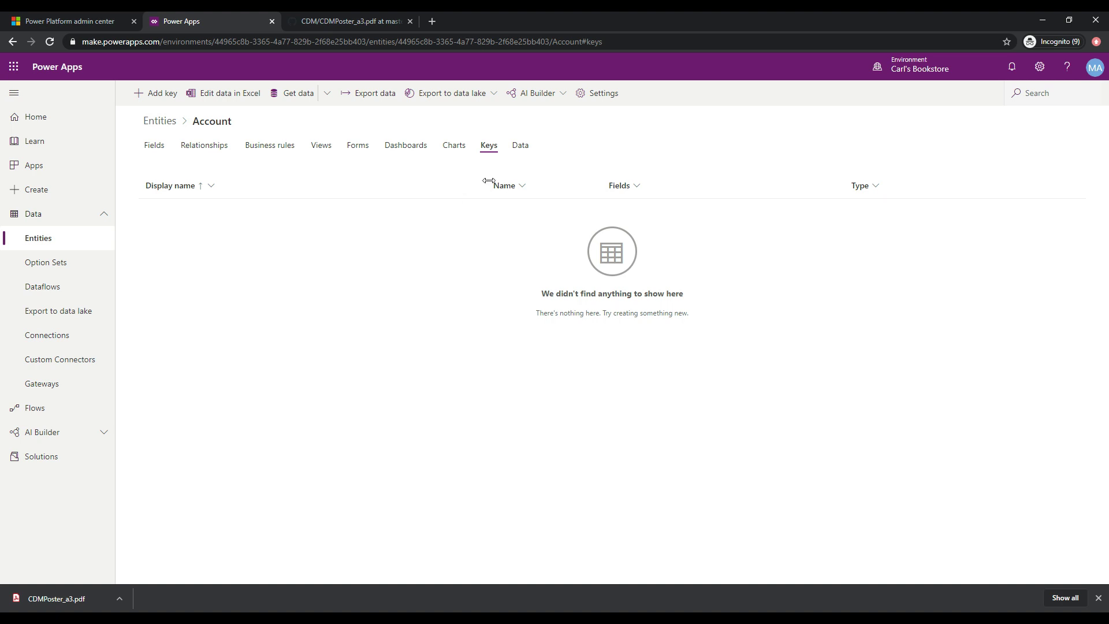
Show the Account entity's Data page, where My Active Accounts lists no records.
{"action": "left_click", "coordinate": [520, 147]}
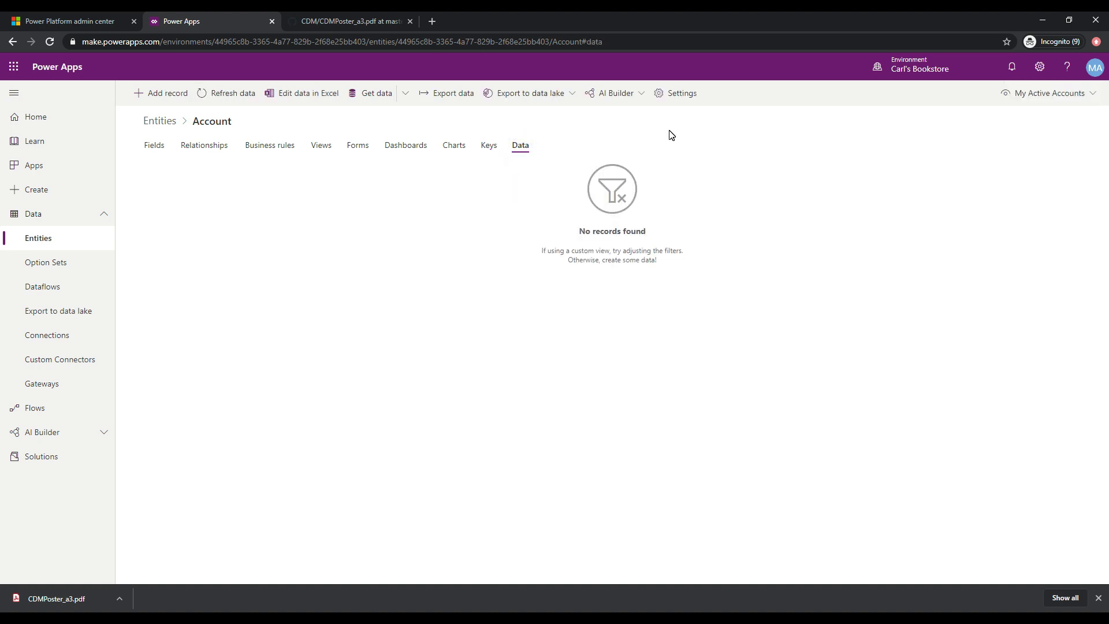